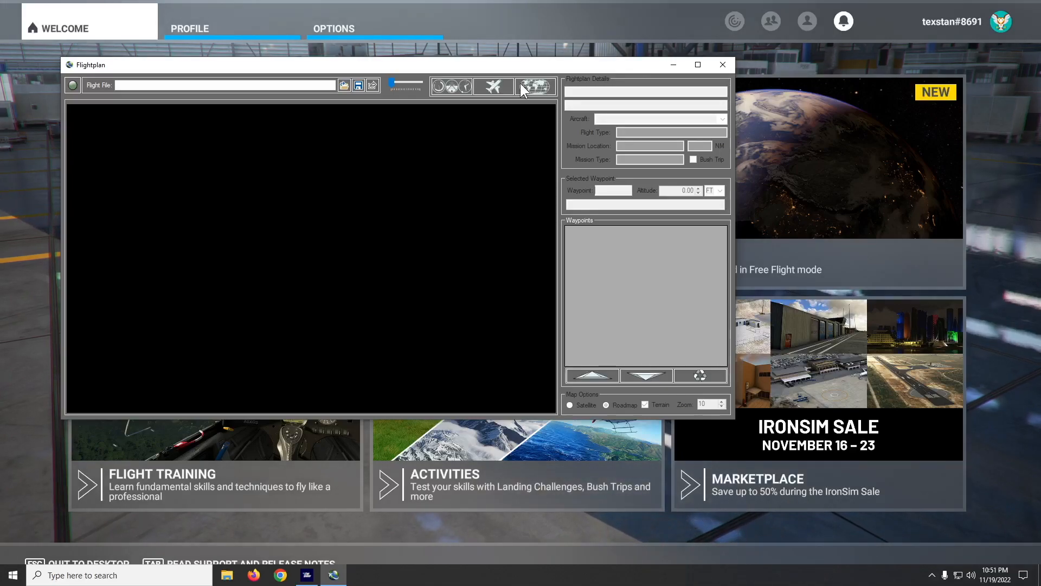
Start opening a flight file and browse to the Official\OneStore folder on the MSFS (O:) drive.
click(345, 85)
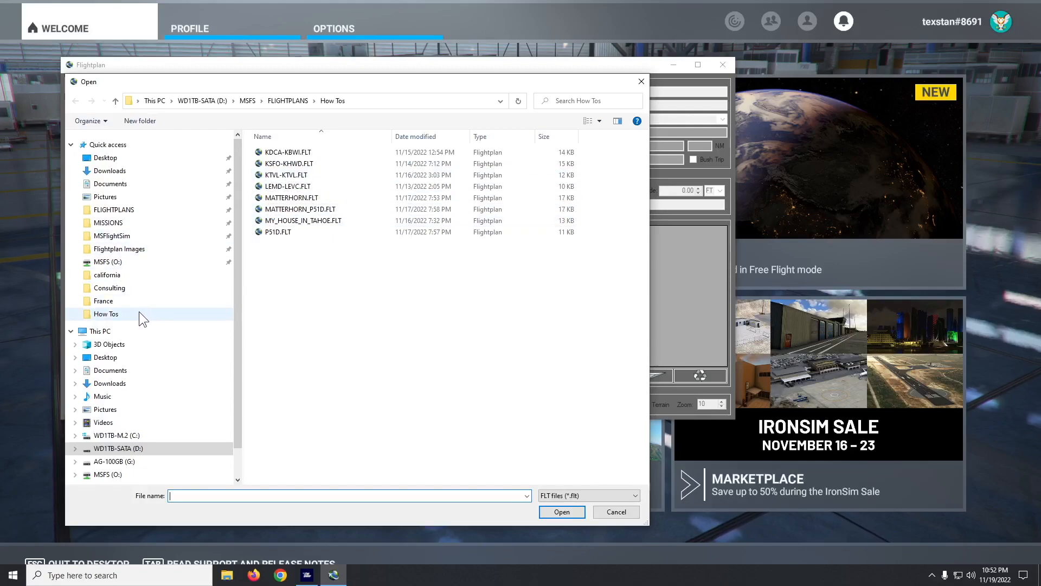
click(125, 262)
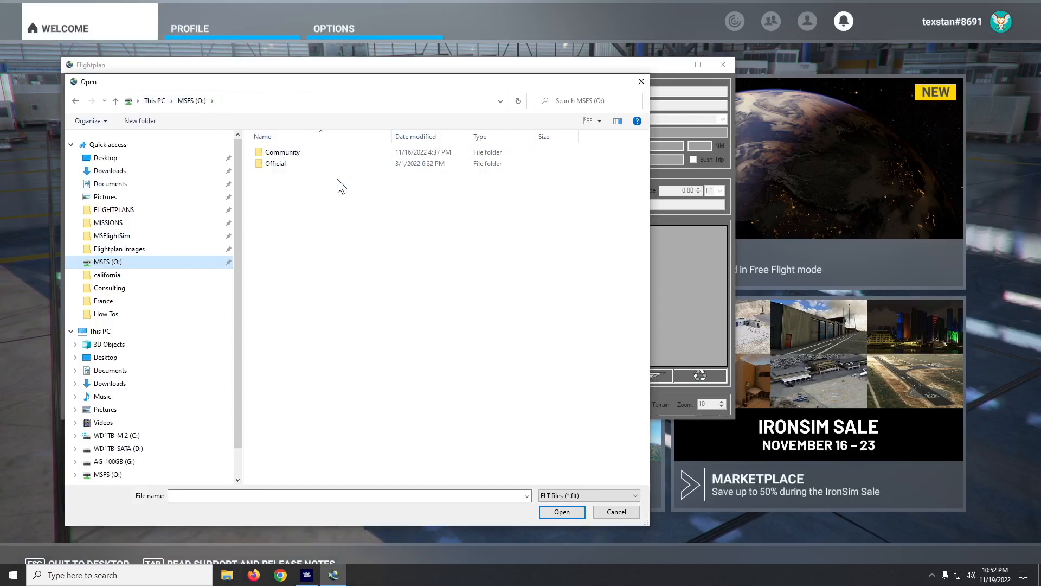
double_click(280, 165)
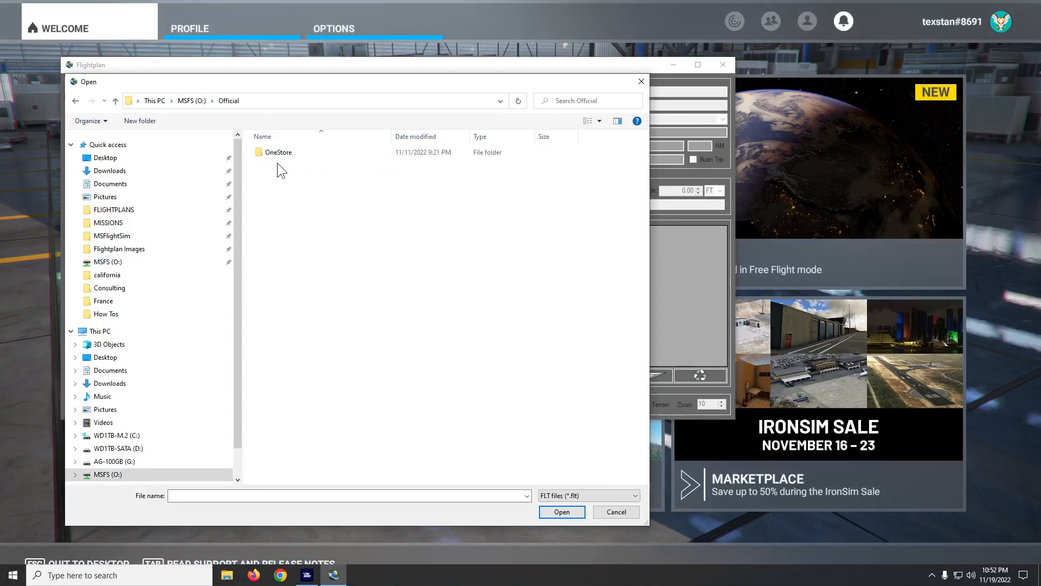
double_click(286, 154)
Find the microsoft-bushtrip-california folder in the OneStore list and open it.
scroll(380, 334, down, 5)
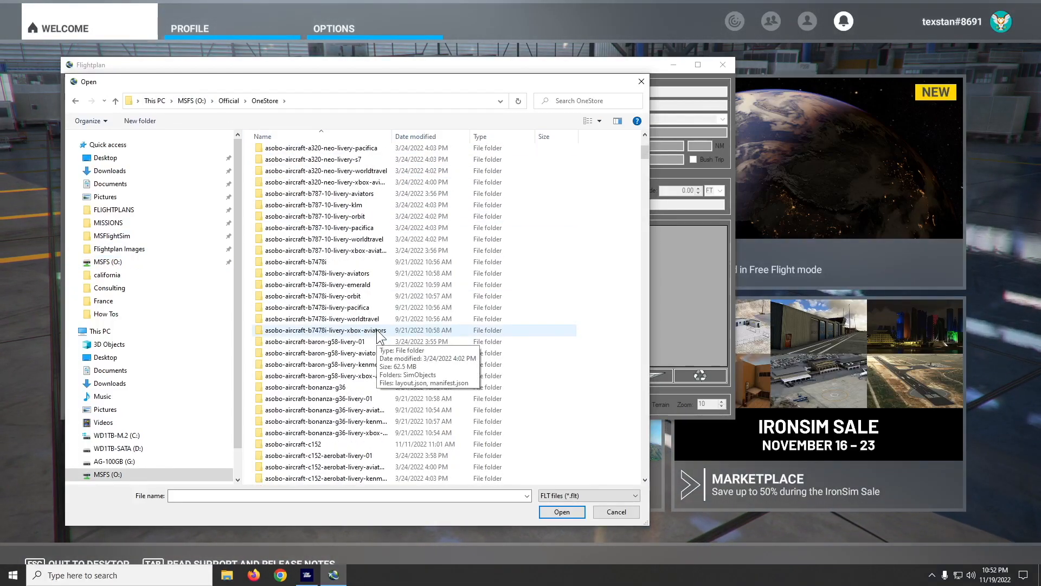
scroll(380, 333, down, 8)
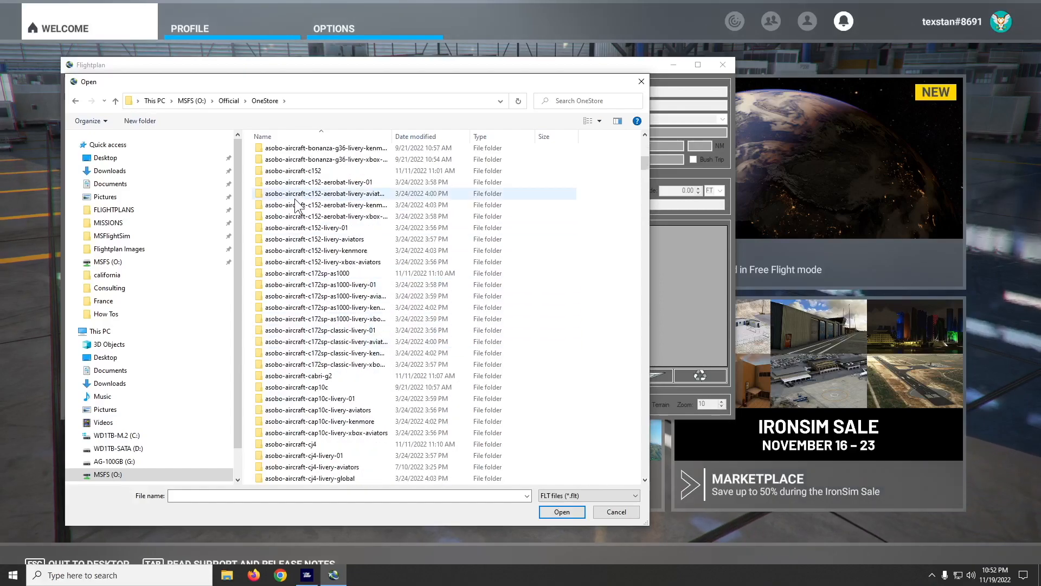
scroll(295, 396, down, 13)
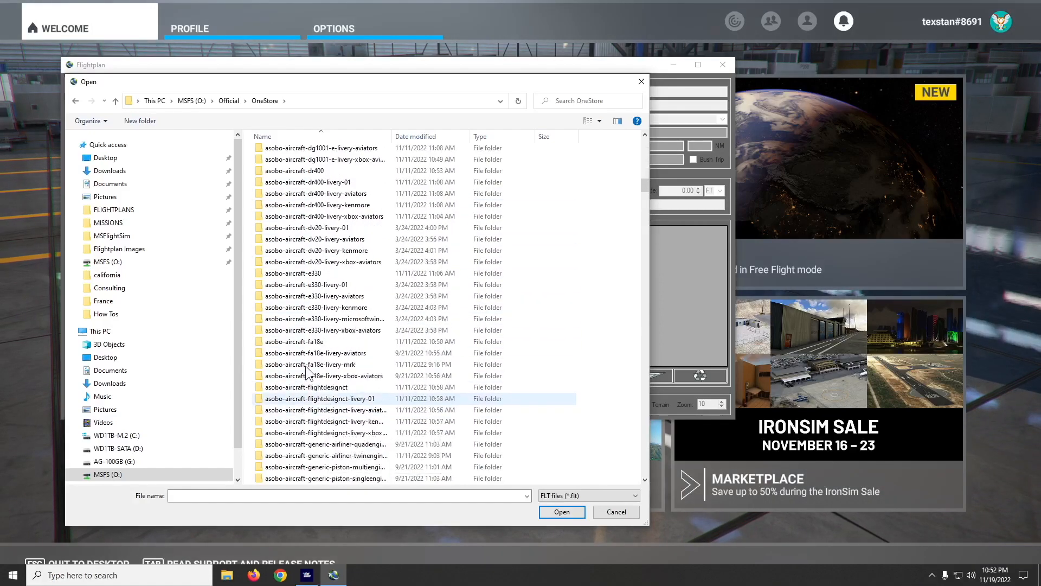
scroll(311, 251, down, 20)
scroll(310, 250, down, 10)
scroll(293, 255, up, 6)
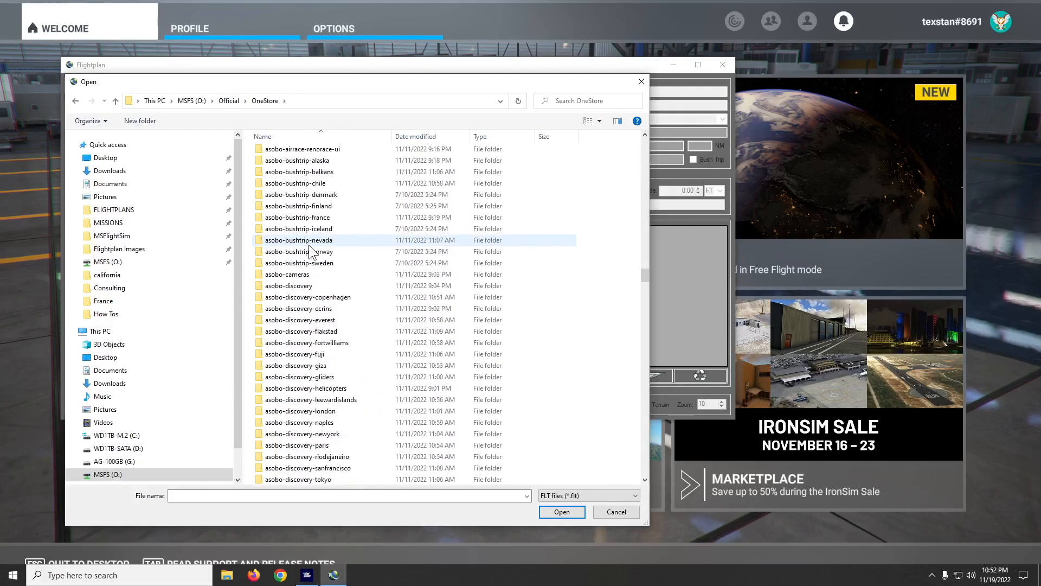
scroll(288, 261, down, 15)
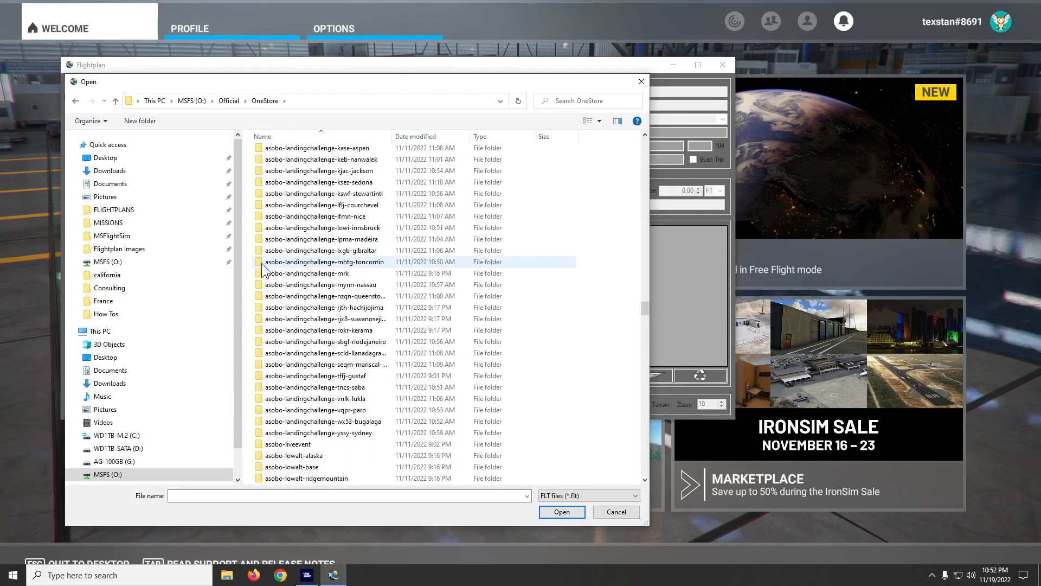
scroll(304, 247, down, 15)
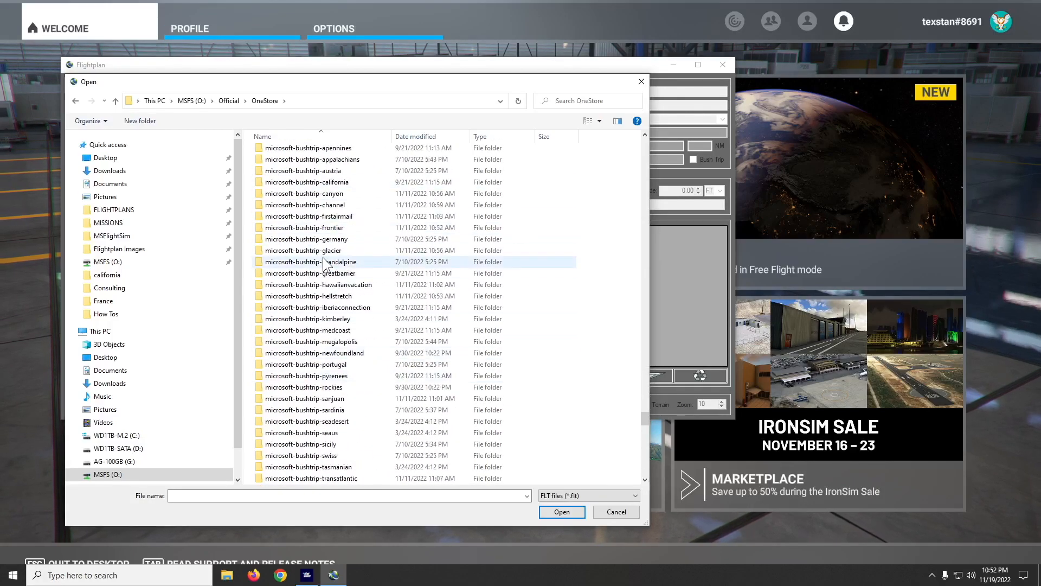
scroll(293, 222, up, 1)
double_click(288, 215)
Load microsoft-bushtrip-california.FLT from Missions\Microsoft\BushTrips\california and maximize the Flightplan window.
double_click(282, 164)
click(328, 101)
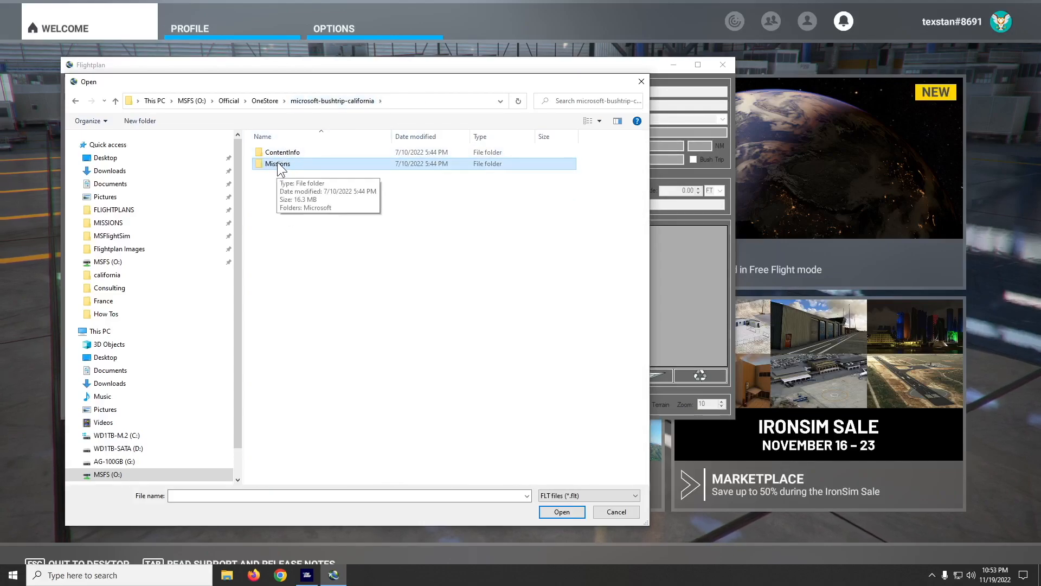
double_click(276, 164)
double_click(272, 154)
double_click(270, 155)
double_click(269, 153)
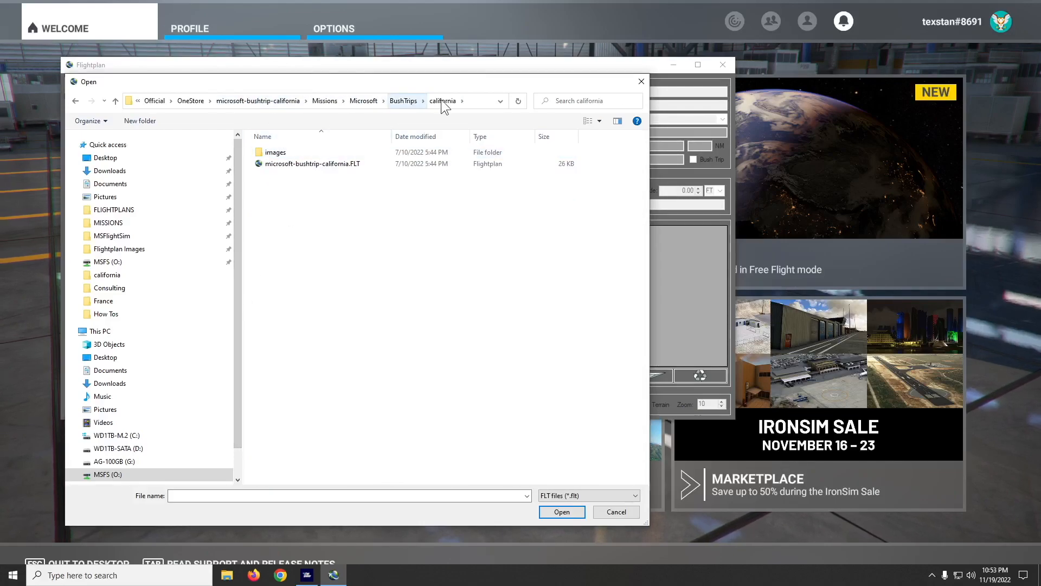
double_click(276, 165)
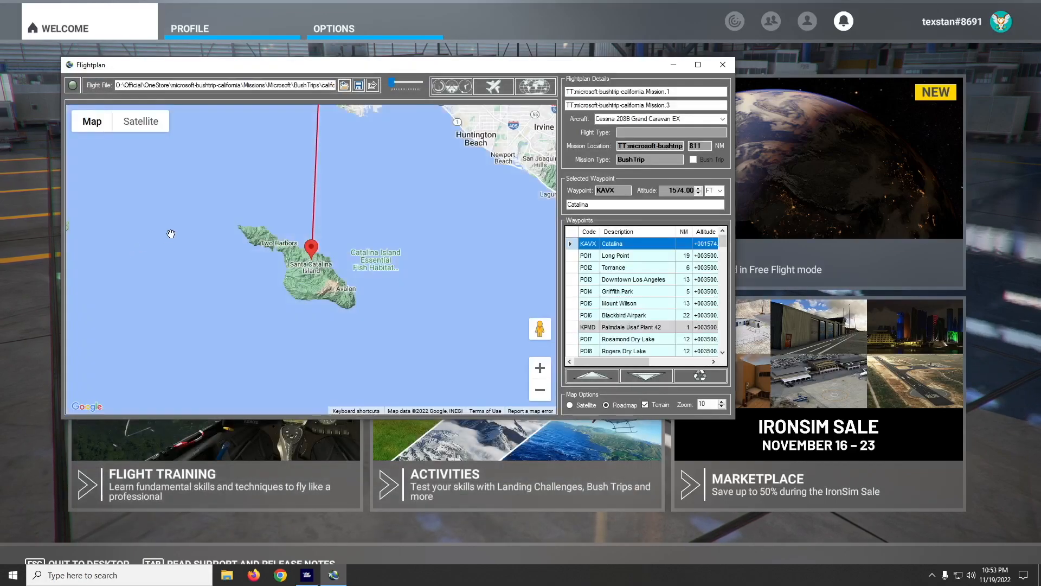
click(703, 66)
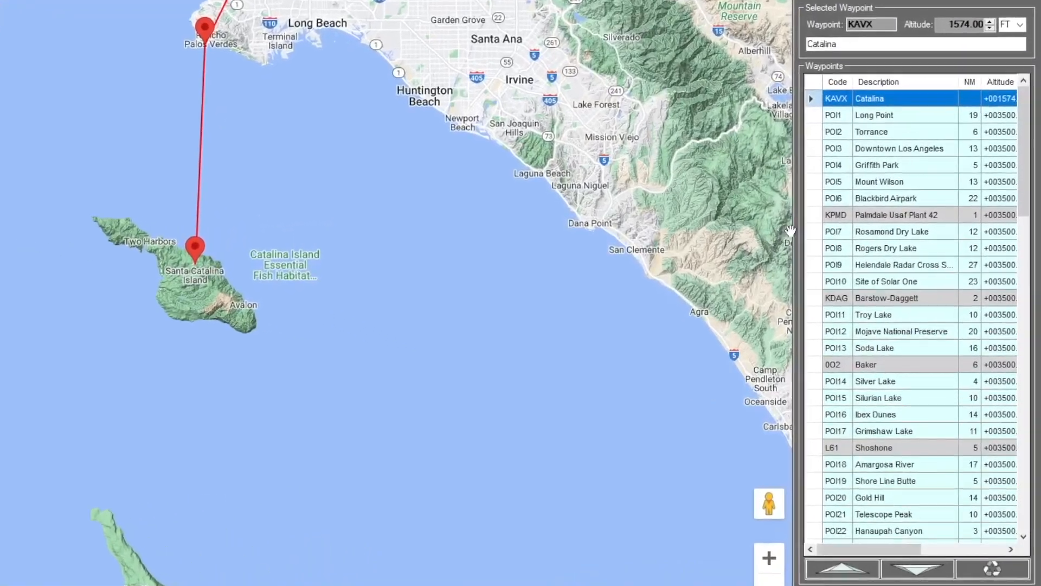
Look through the bush trip's full waypoint list and show the Long Point waypoint on the map.
drag(1026, 218, 997, 522)
drag(1024, 437, 1024, 93)
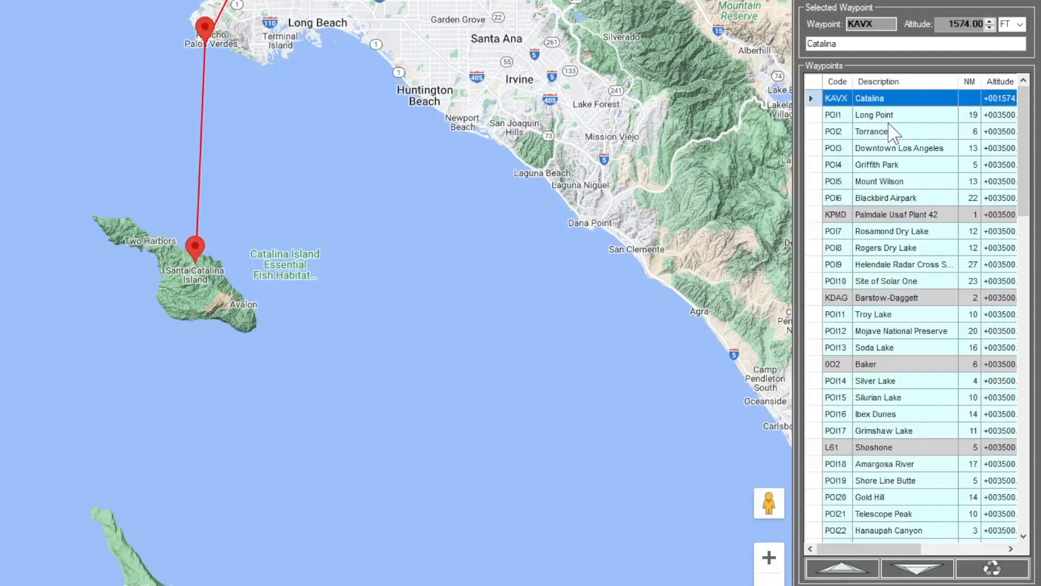
click(970, 118)
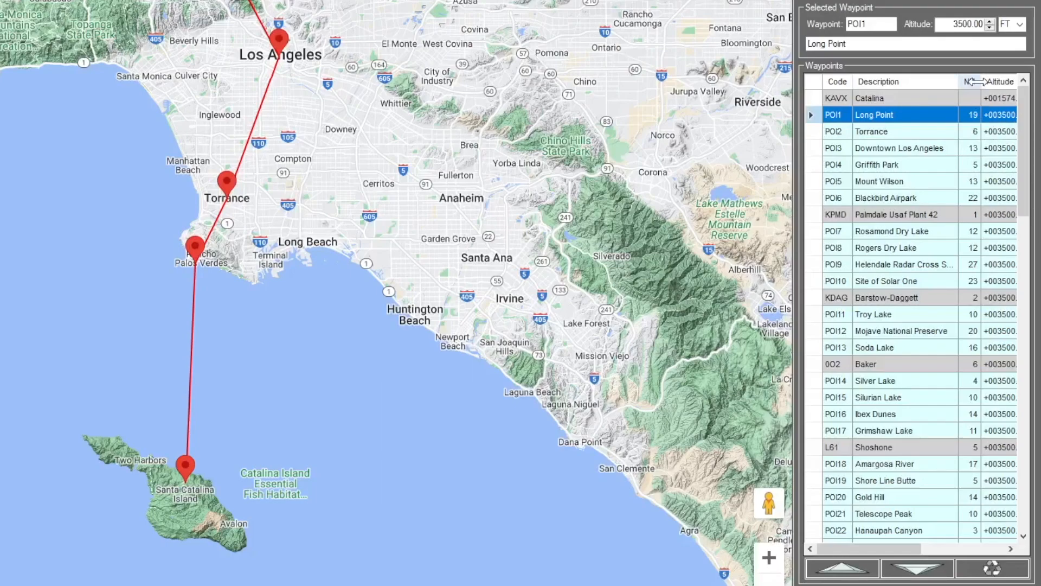
mouse_move(879, 556)
mouse_down()
mouse_move(965, 554)
mouse_move(862, 548)
mouse_up()
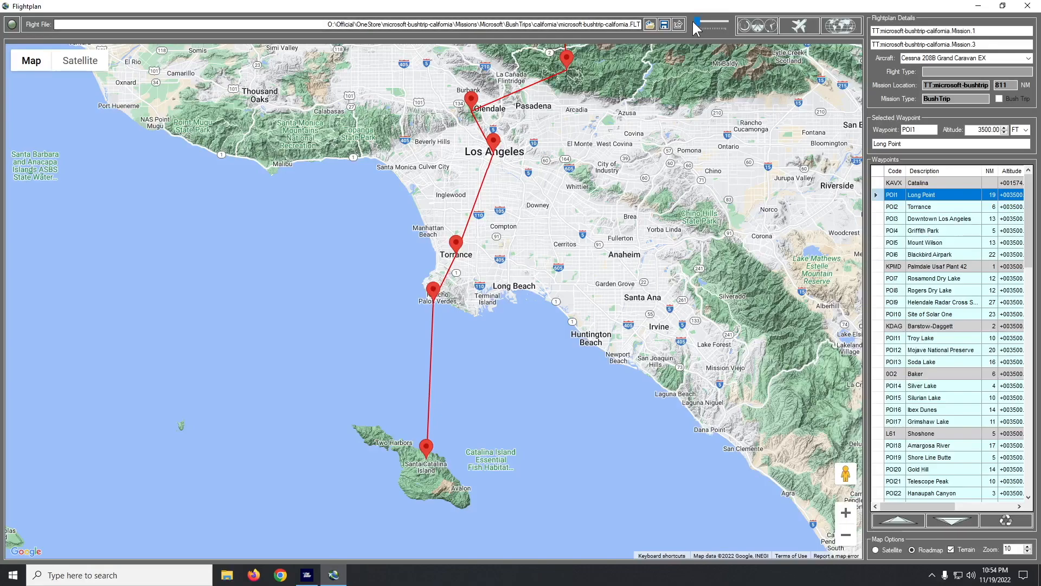
Save a copy of the flight plan as CALIFORNIA in the FLIGHTPLANS\How Tos folder.
click(665, 26)
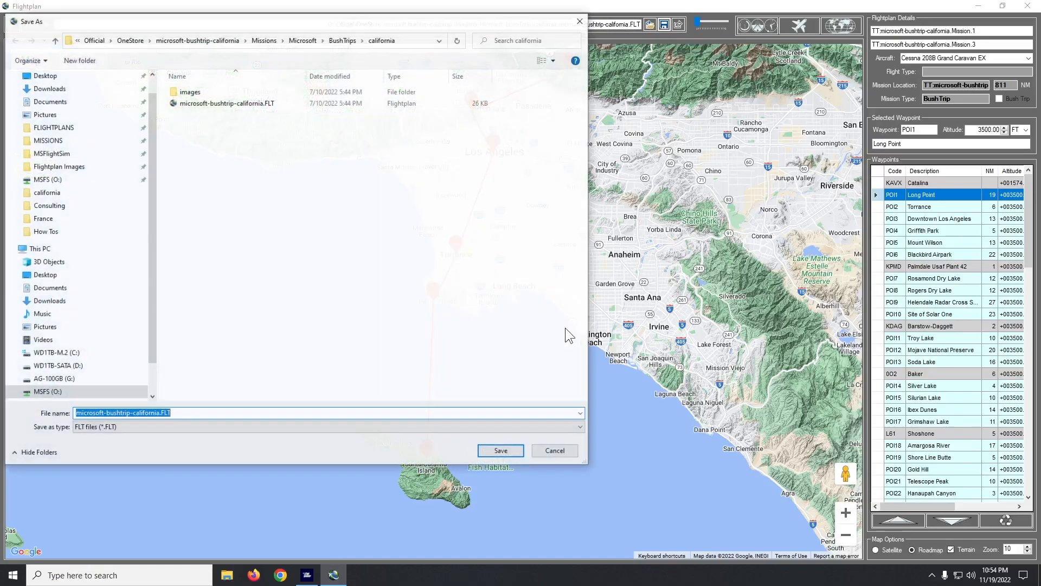
click(61, 128)
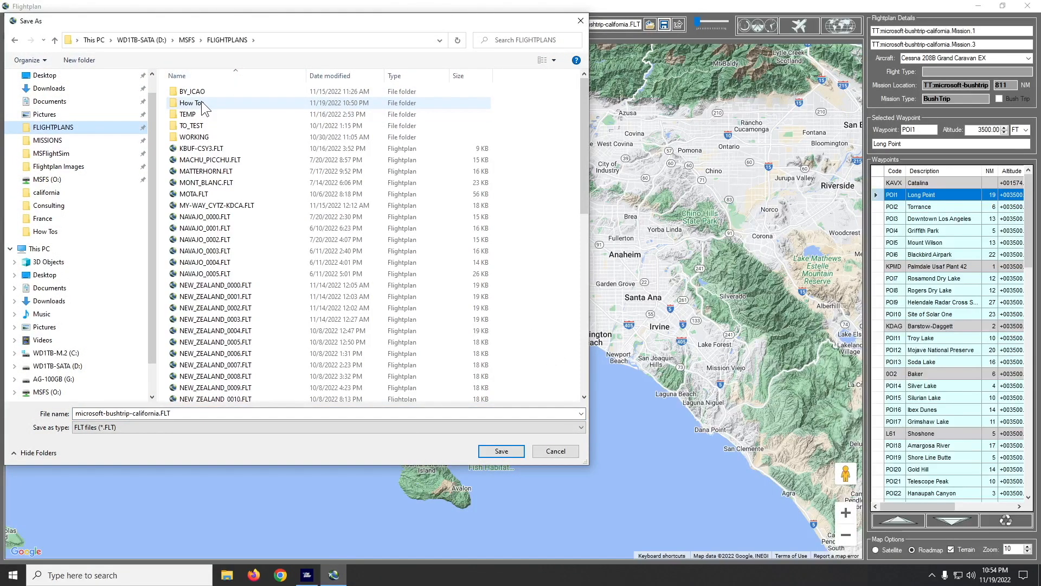
double_click(191, 103)
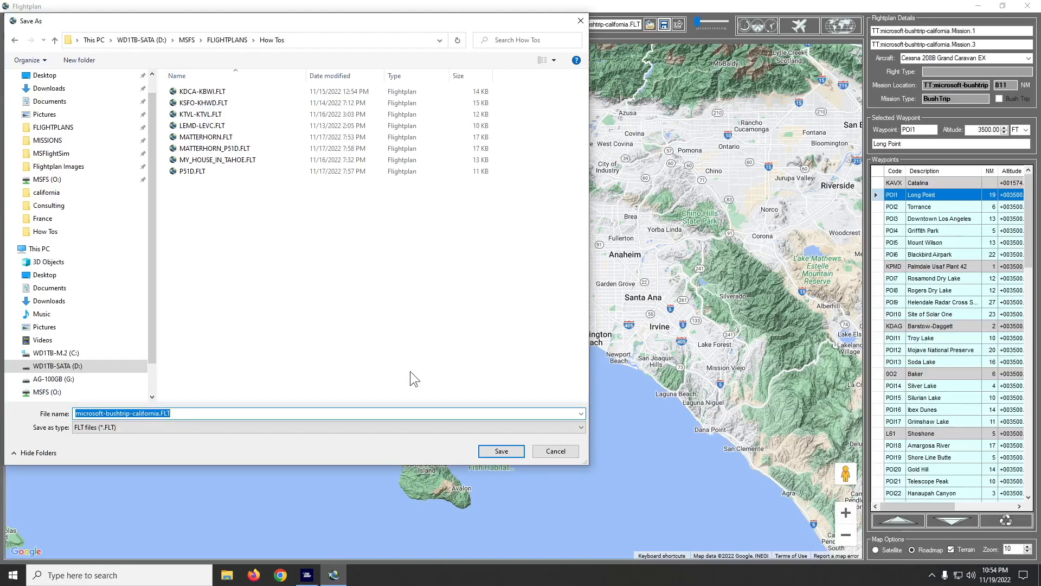
text(ca)
text(ALIFORNIA)
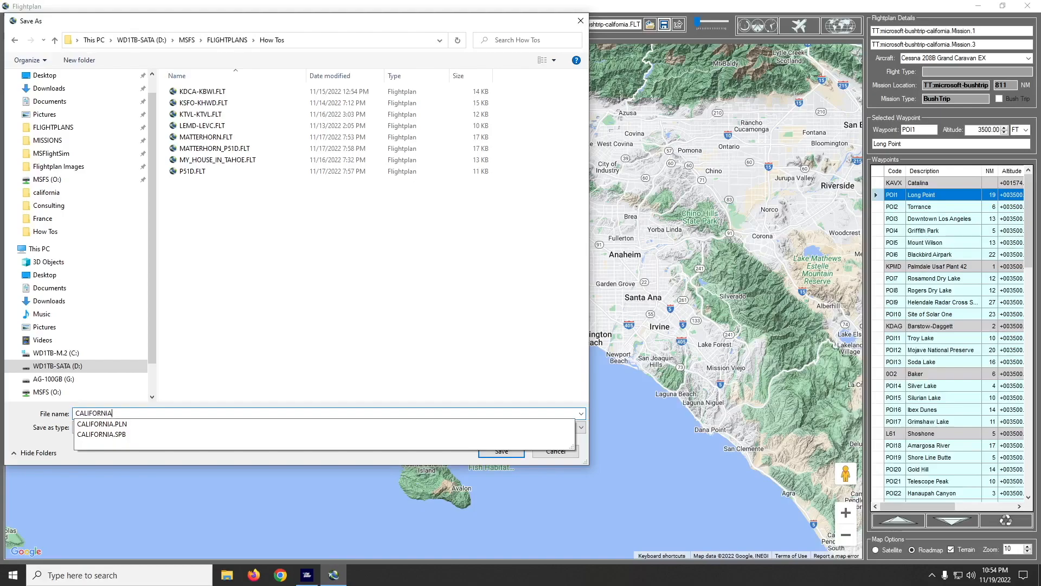
key(Return)
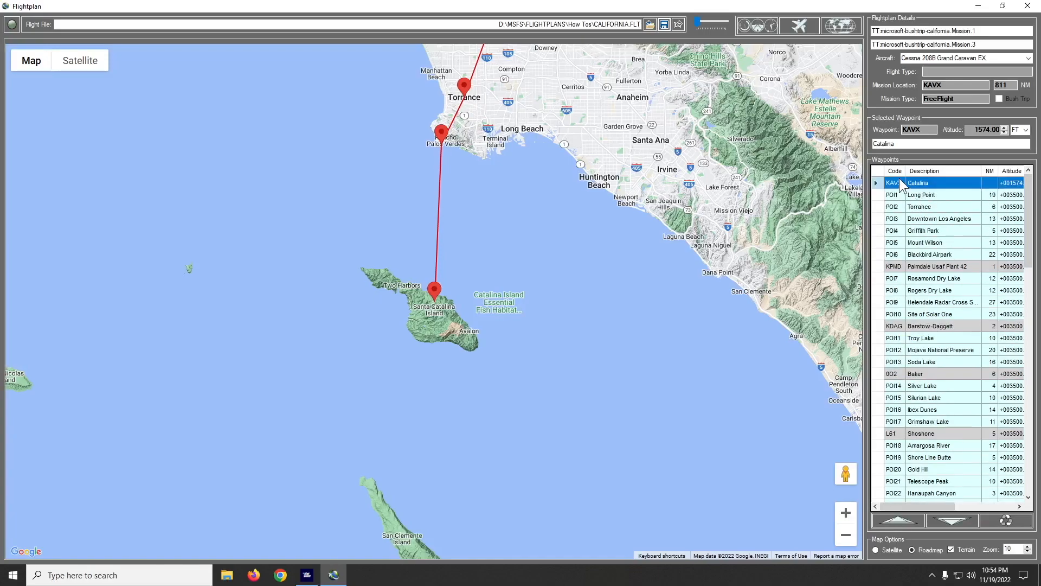
Delete all waypoints from Rosamond Dry Lake through The Sea Ranch, confirm the deletion, and select the Catalina waypoint.
click(881, 327)
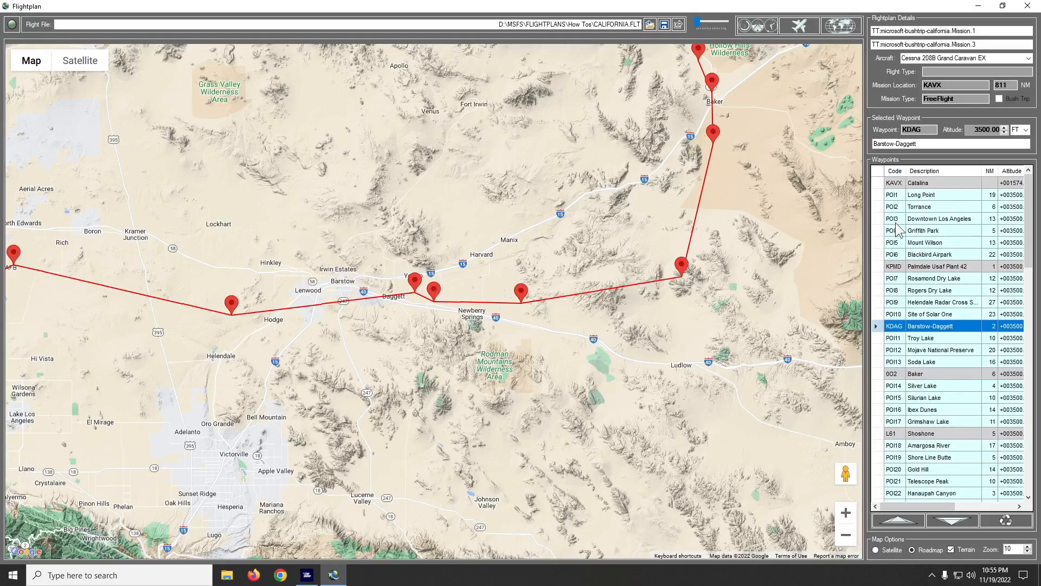
click(892, 278)
drag(1033, 238, 1030, 483)
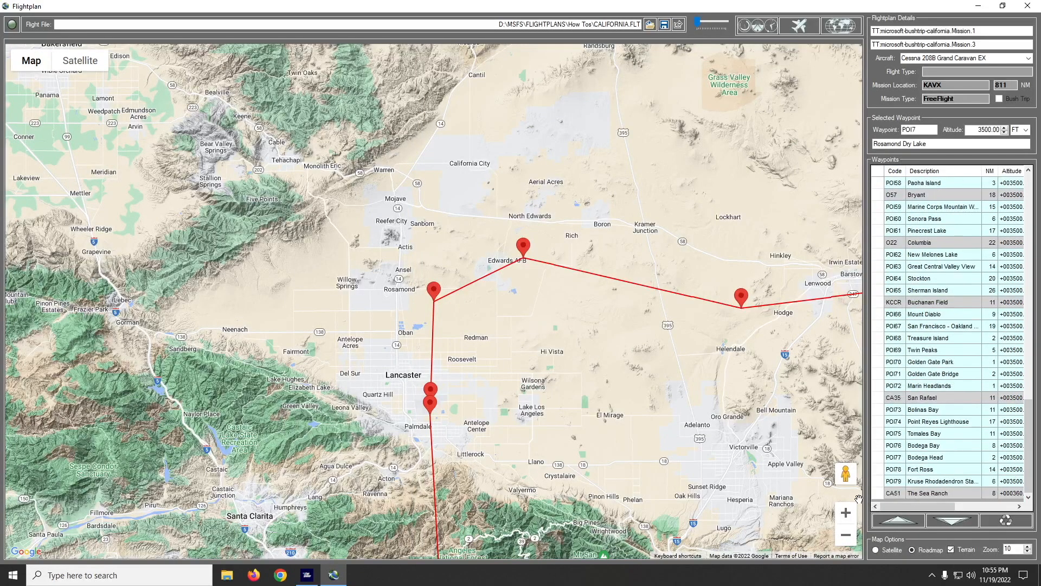
click(897, 492)
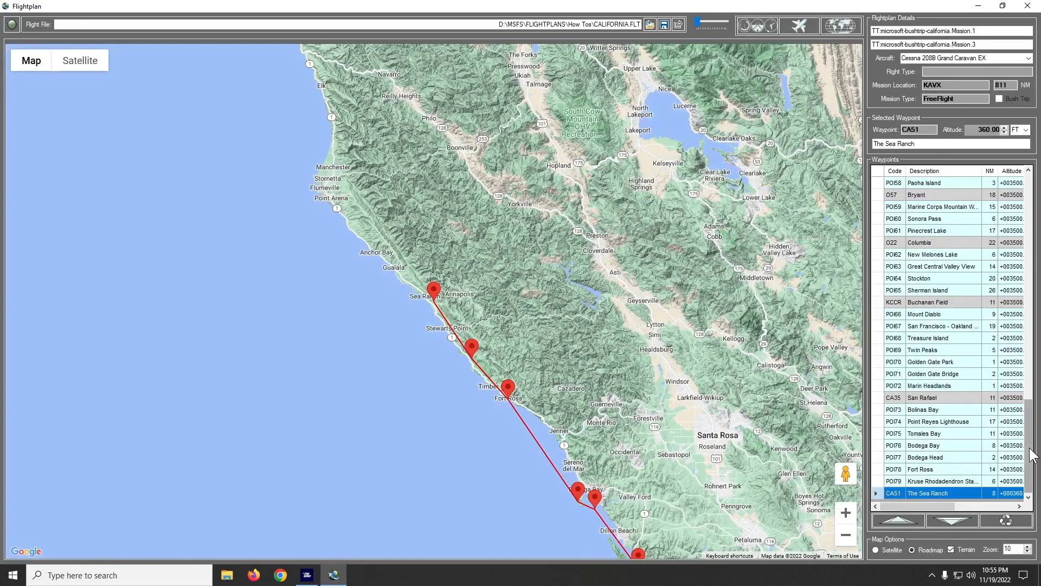
ctrl+click(1025, 457)
drag(1025, 457, 1025, 337)
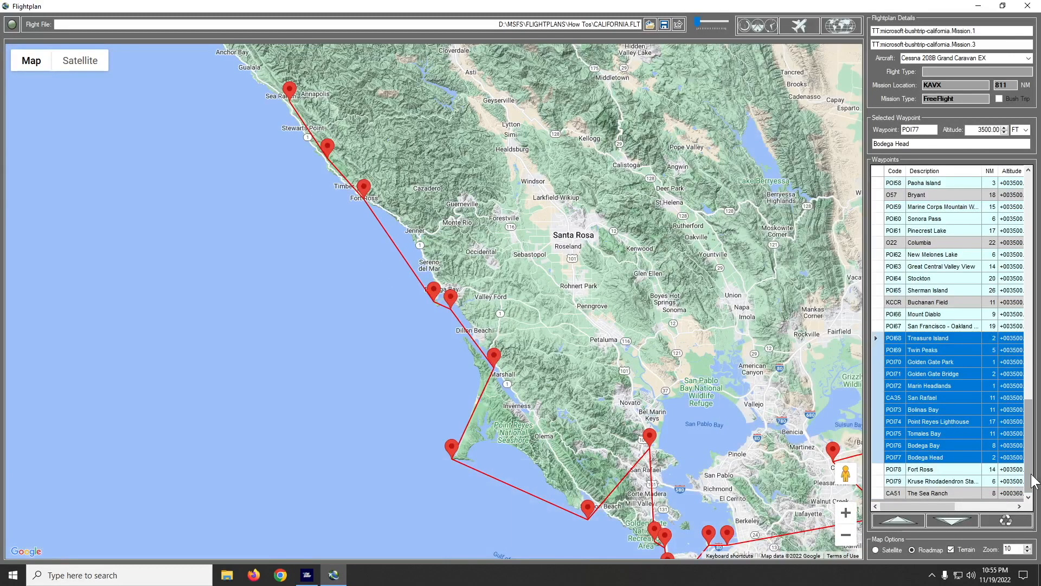
click(958, 492)
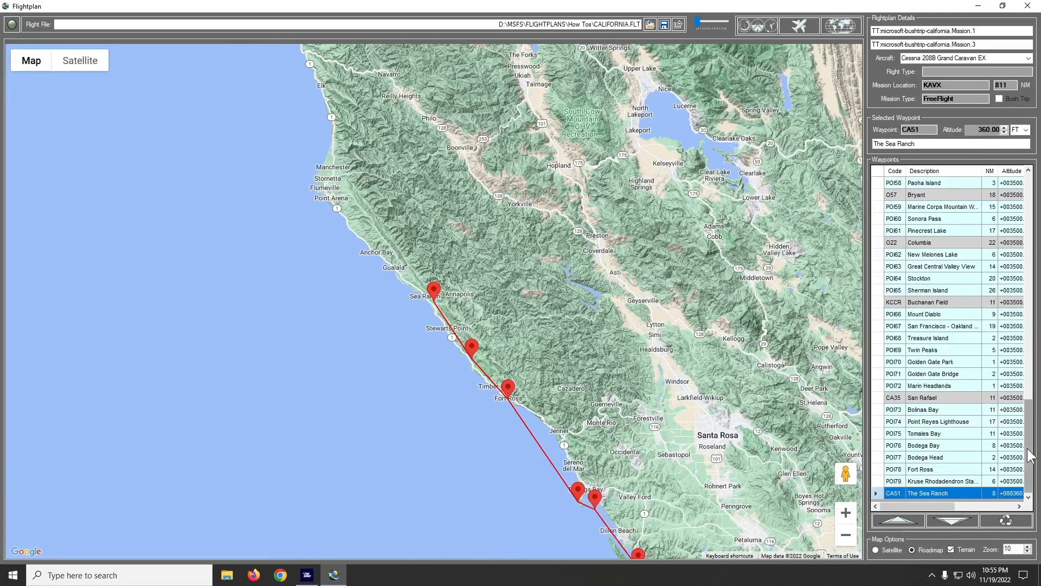
drag(1026, 458, 1038, 214)
shift+click(878, 278)
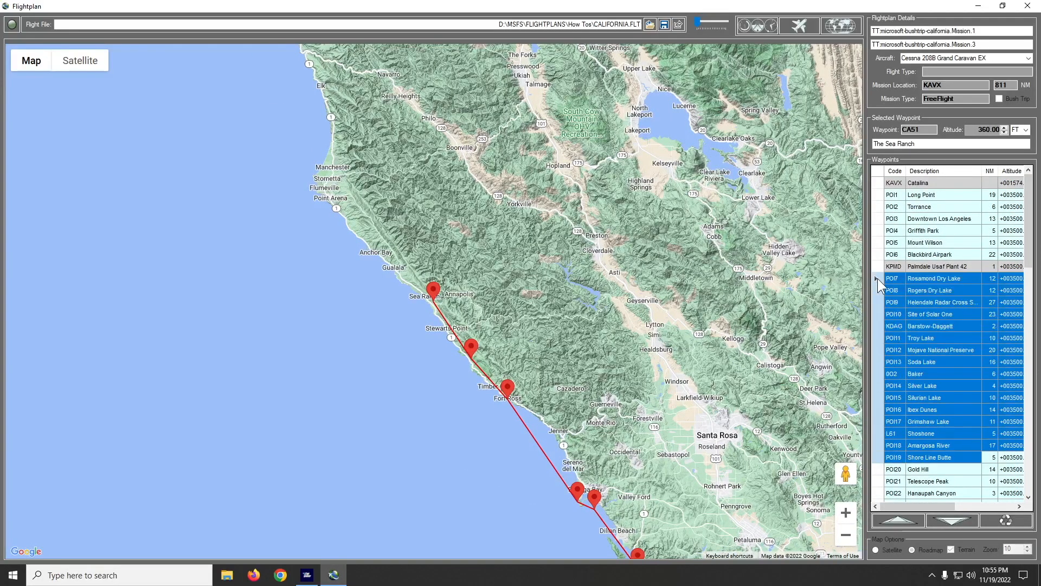
click(1006, 521)
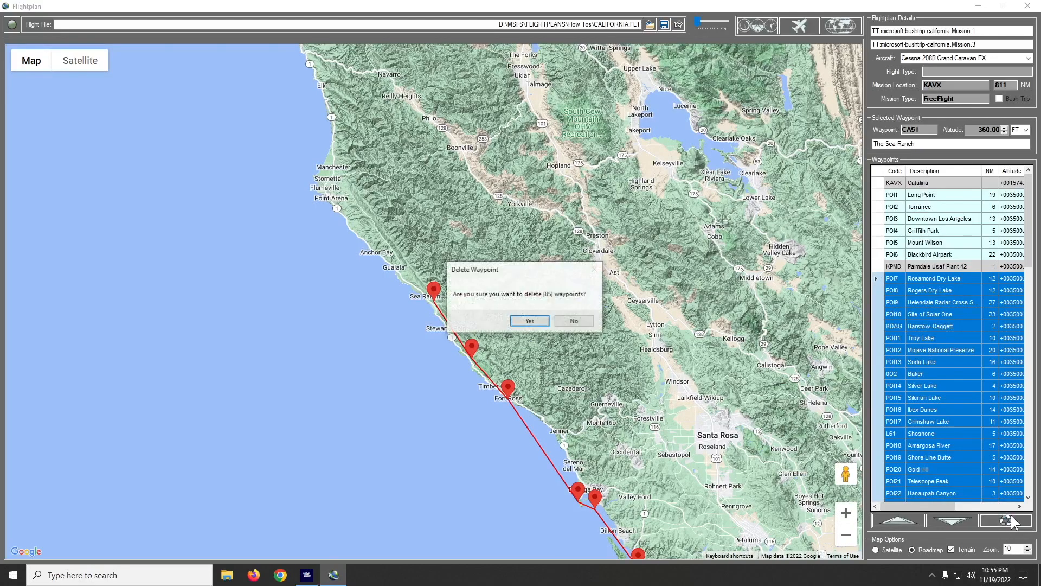
click(530, 321)
click(909, 183)
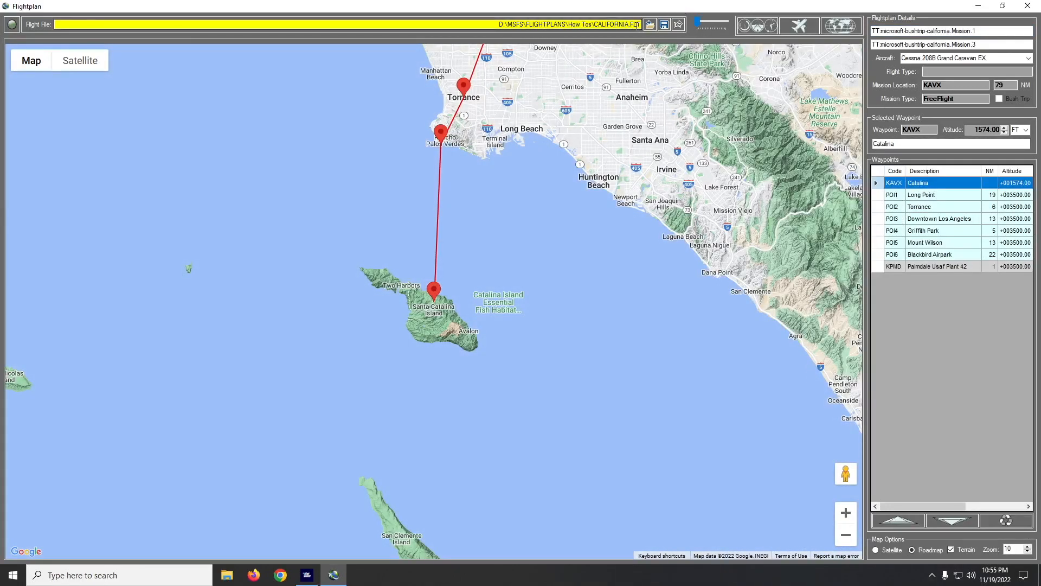
Save the shortened flight plan as LA in the How Tos folder, with the Catalina waypoint selected.
click(665, 25)
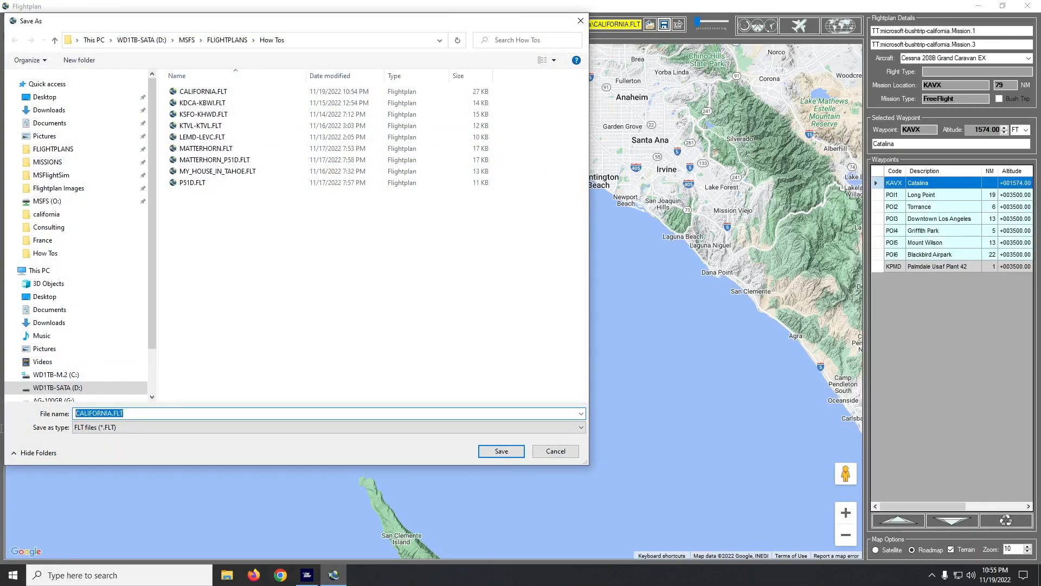
text(la)
key(BackSpace)
key(BackSpace)
text(LA)
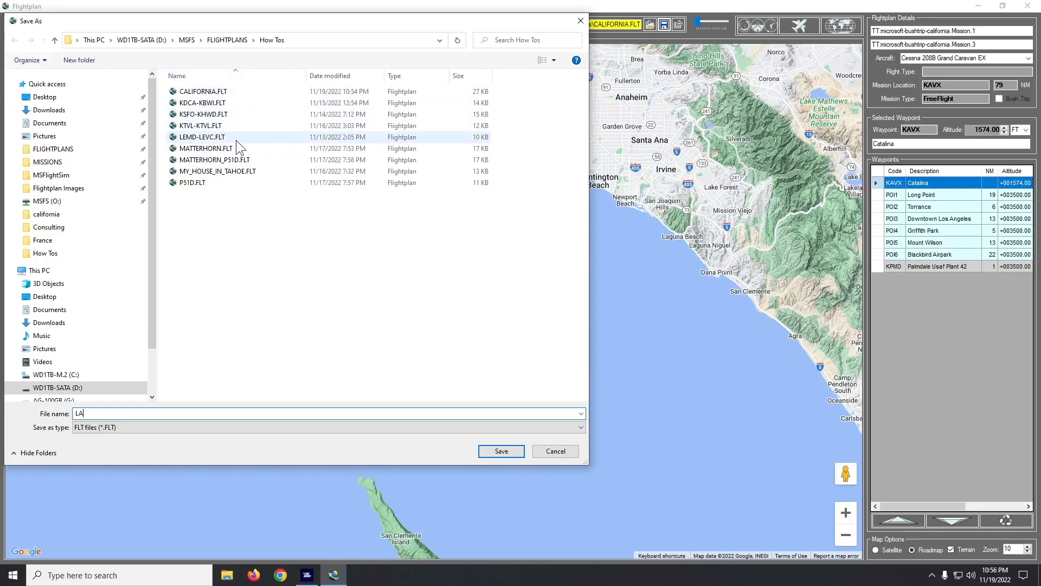
click(507, 452)
click(895, 186)
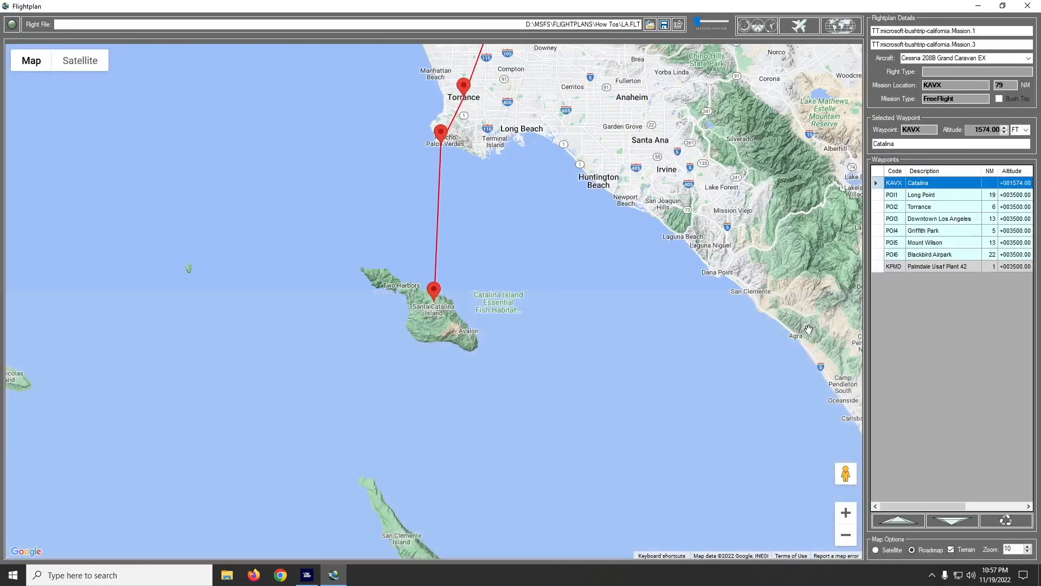
Set the flight plan's title to "Los Angeles" and its description to "Catalina to Palmdale".
text(Los Angeles)
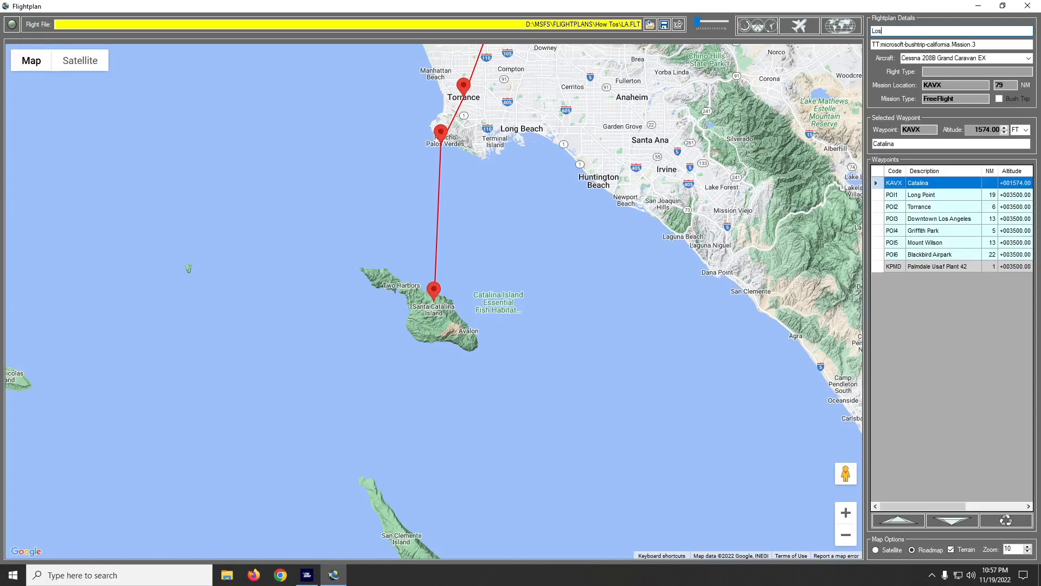
key(Tab)
text(Catalina to Palmdale)
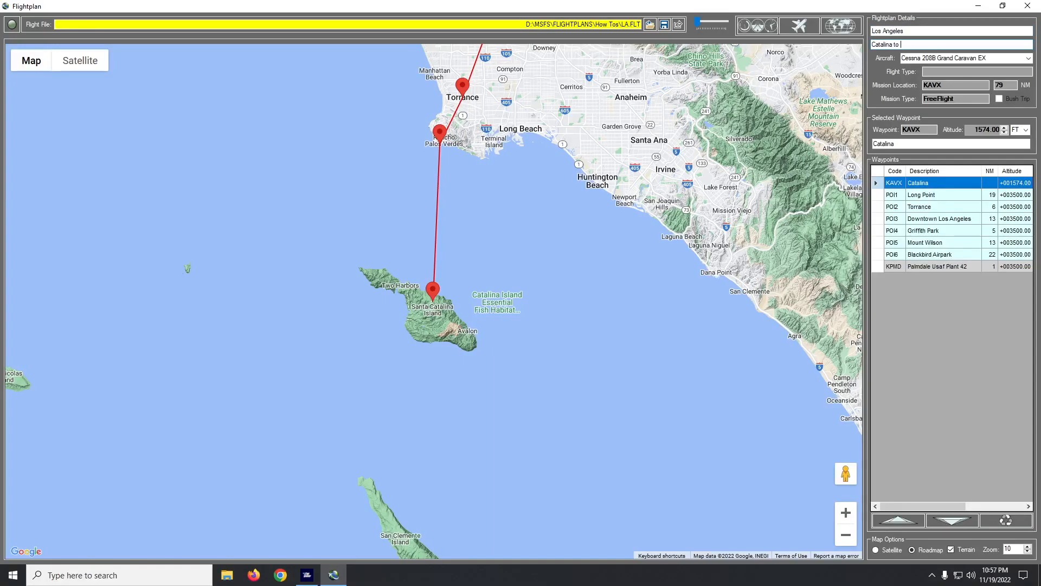
key(Tab)
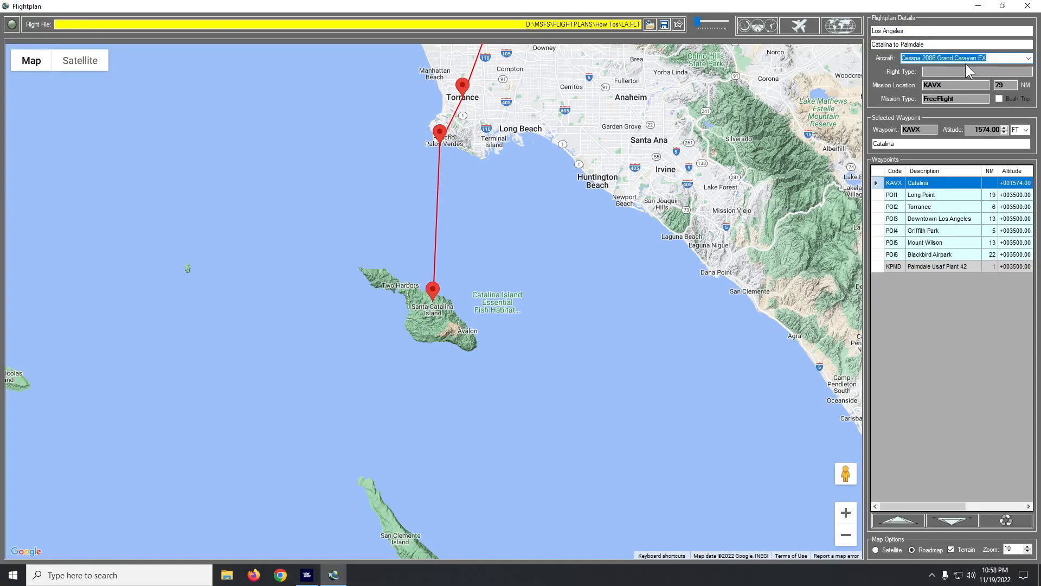
Set the flight plan's aircraft to DA40-NG Asobo.
click(1029, 58)
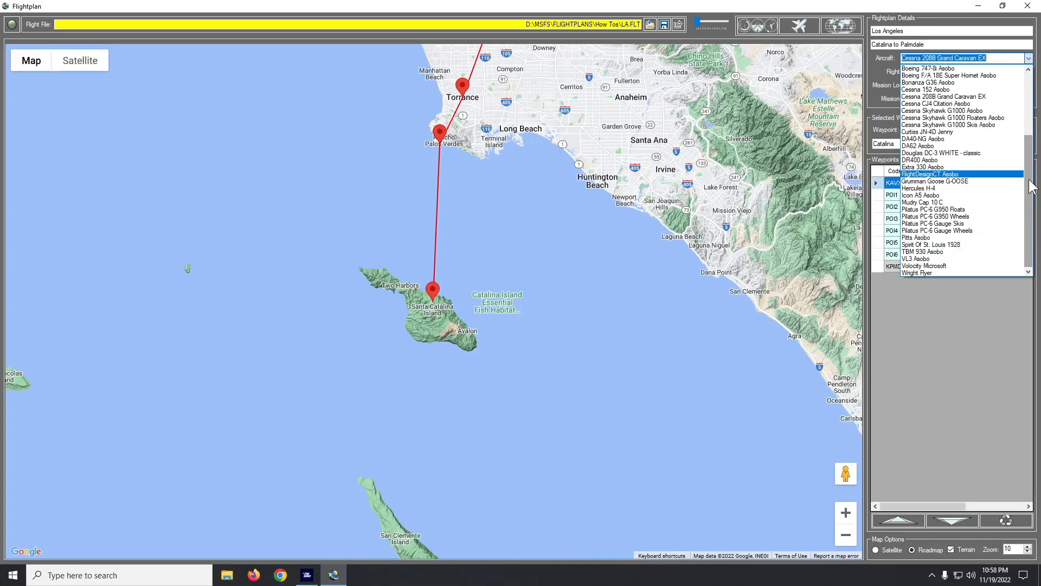
scroll(930, 125, up, 5)
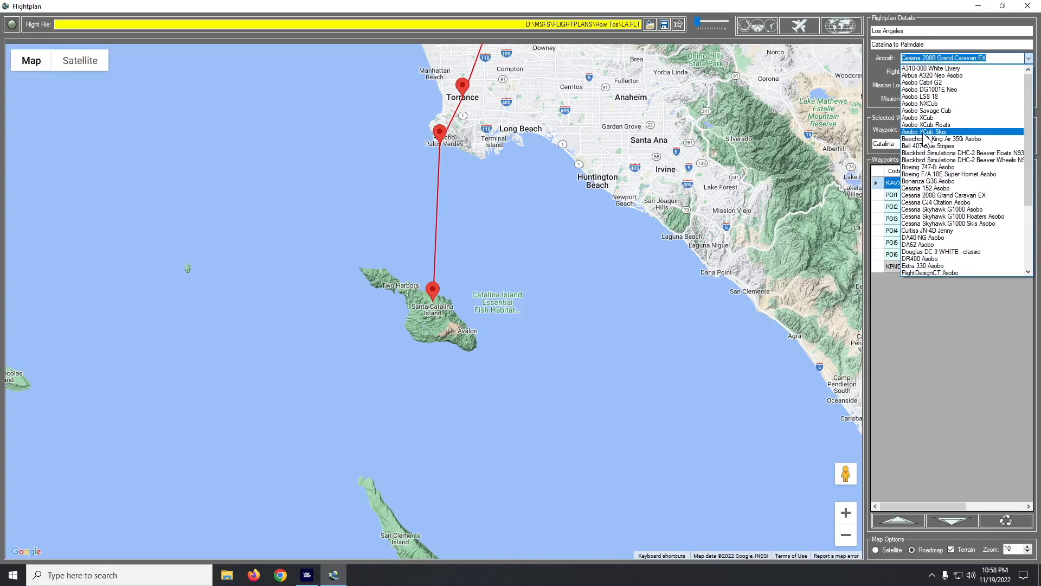
click(943, 237)
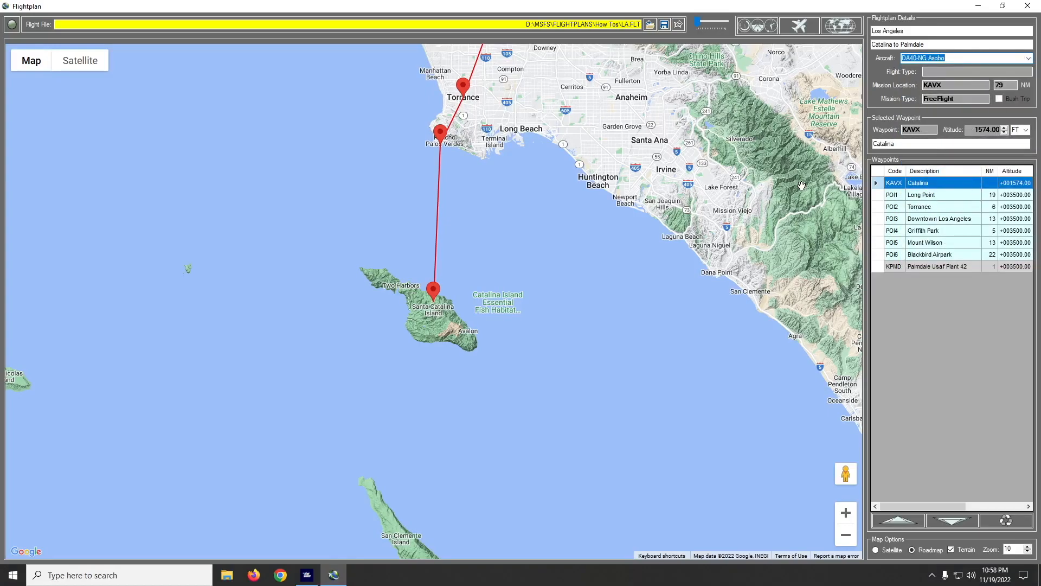
Locate the La Brea Tar Pits west of downtown Los Angeles on the map, in close-up satellite imagery.
drag(576, 153, 530, 382)
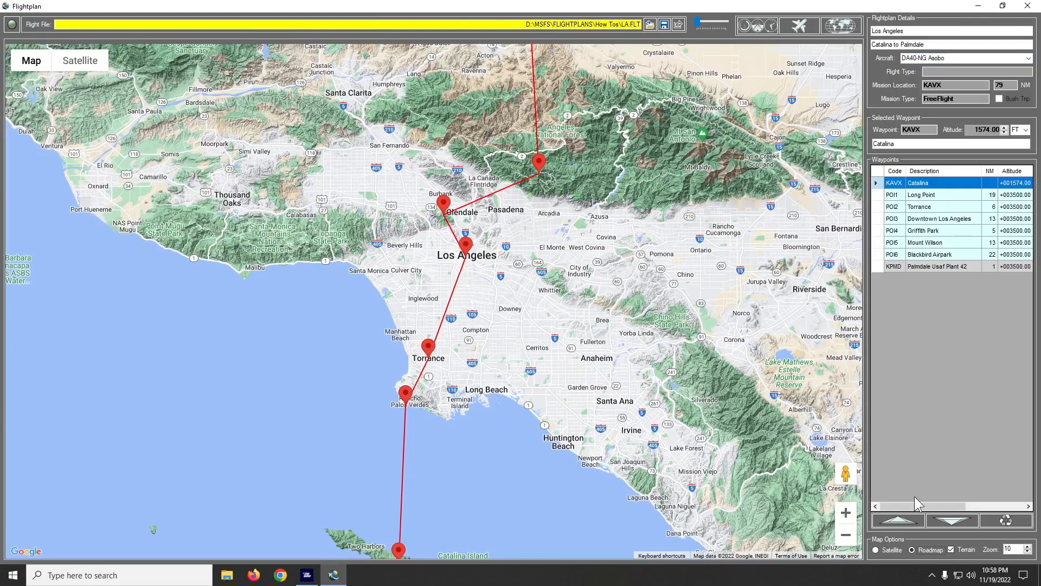
click(848, 513)
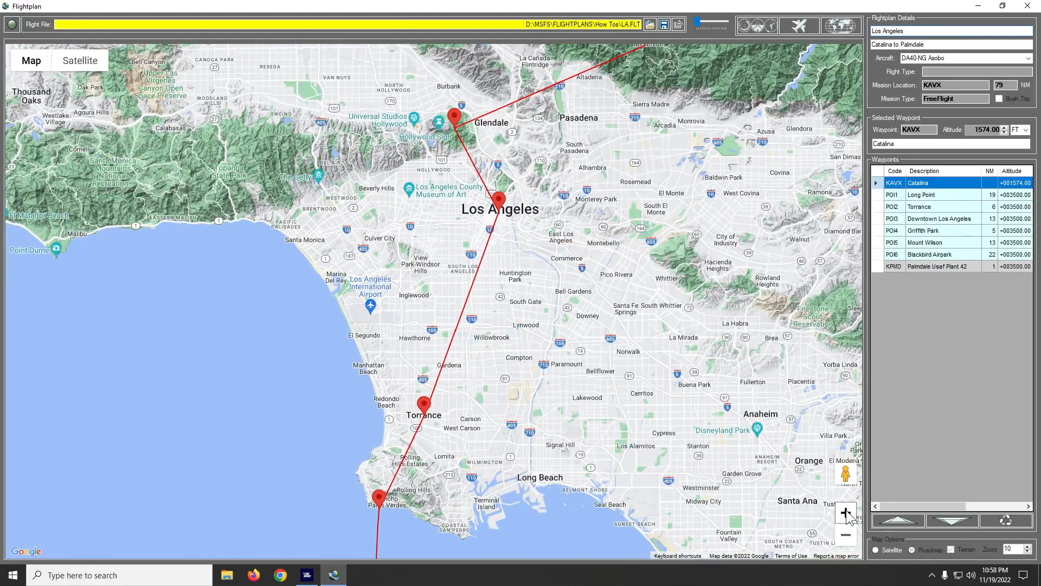
click(847, 513)
click(848, 513)
mouse_move(784, 116)
mouse_down()
mouse_move(770, 206)
mouse_move(722, 331)
mouse_up()
drag(579, 130, 622, 238)
drag(564, 261, 587, 324)
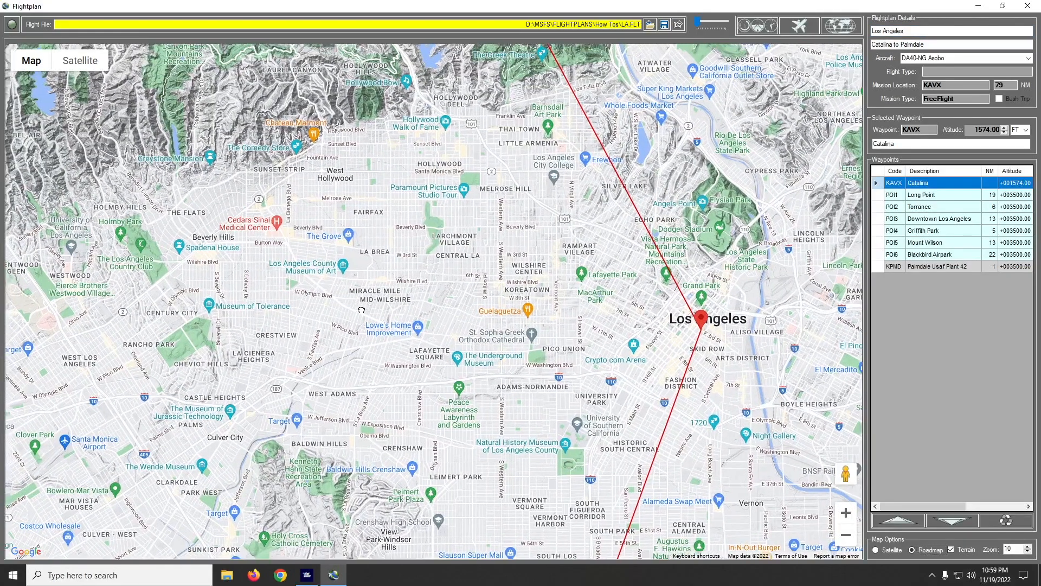
drag(320, 357, 382, 407)
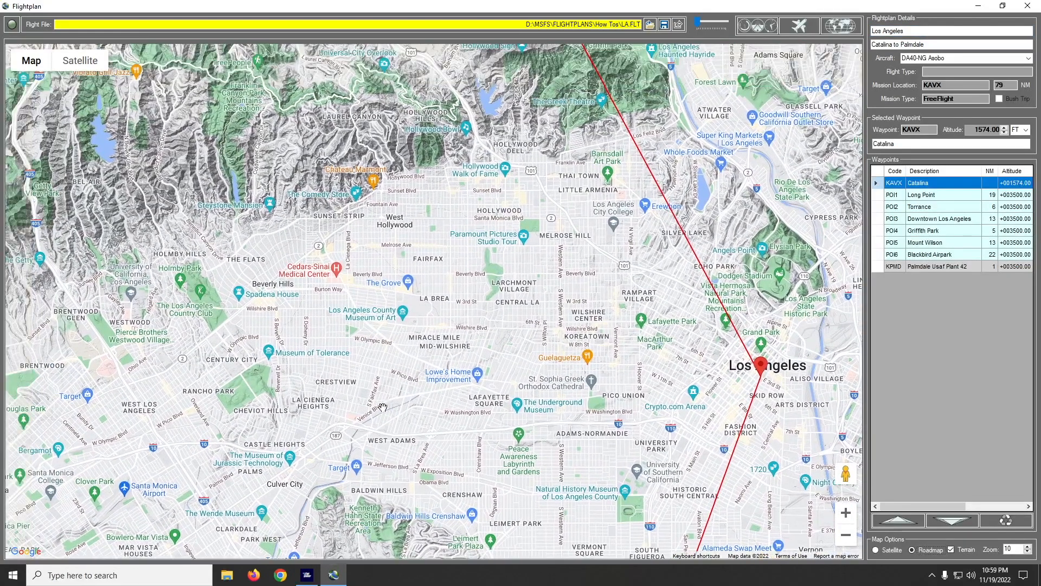
click(845, 512)
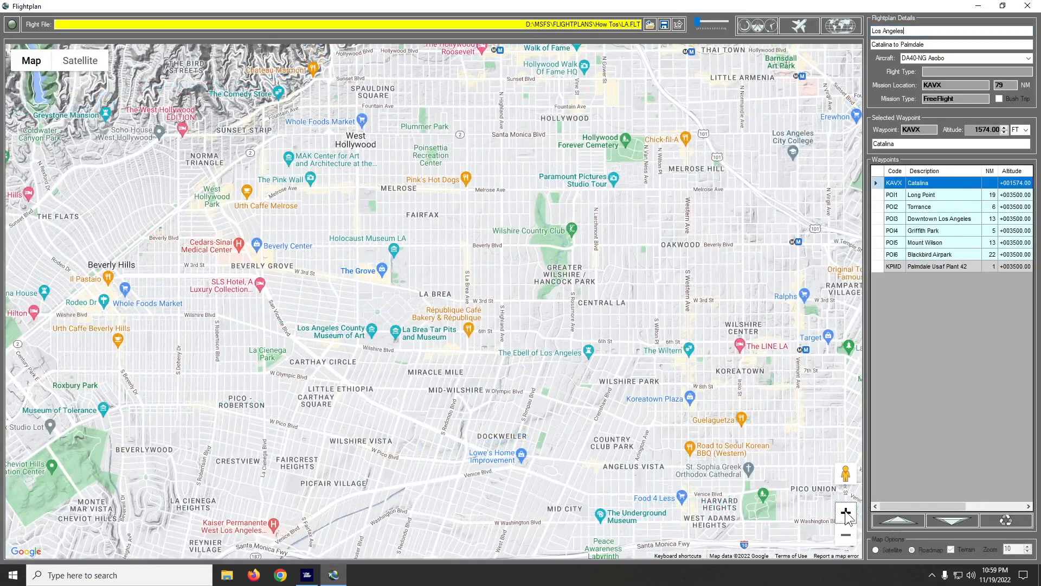
click(844, 512)
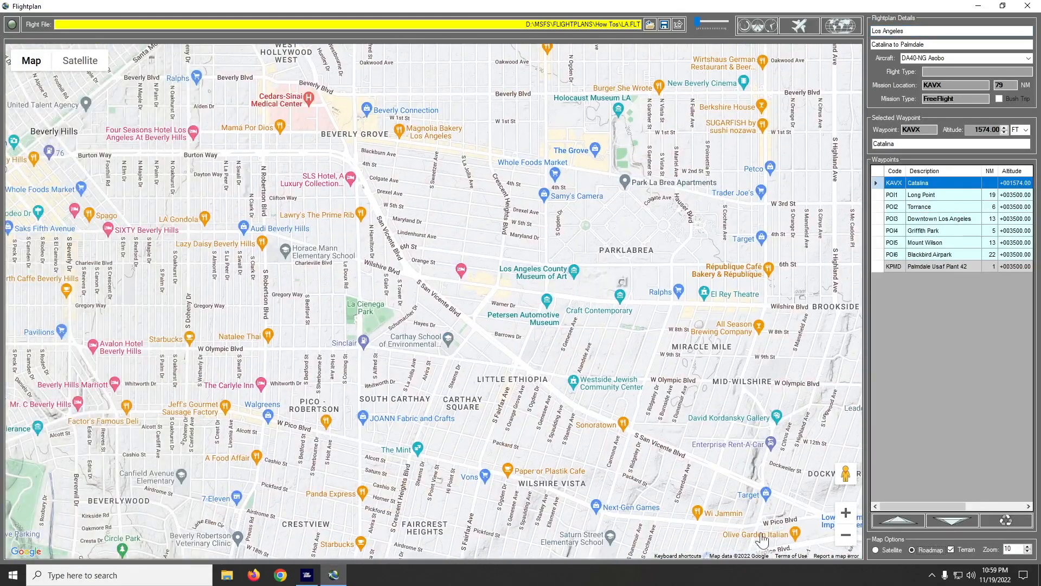
click(846, 513)
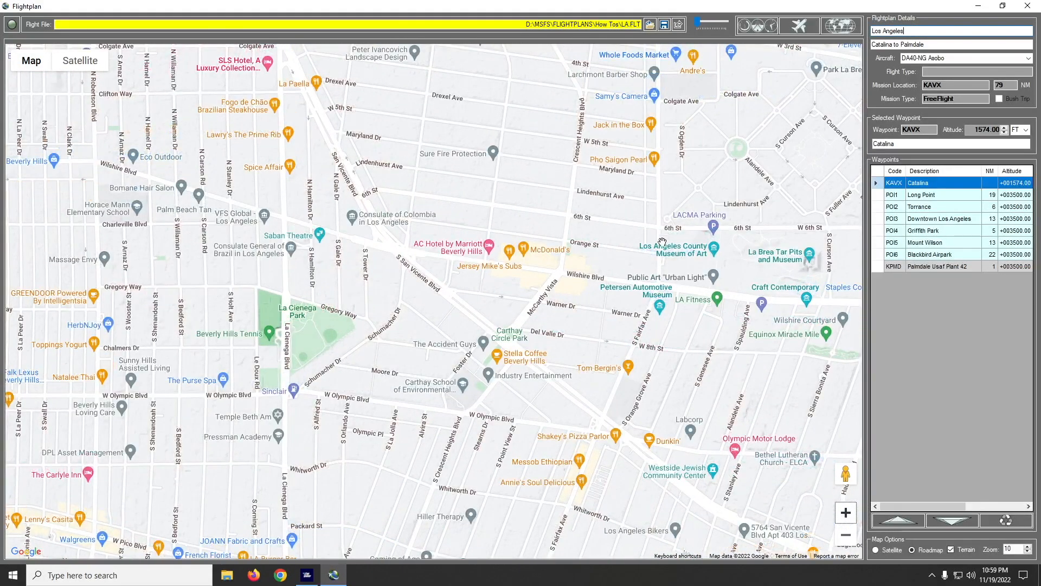
drag(643, 260, 412, 276)
click(80, 61)
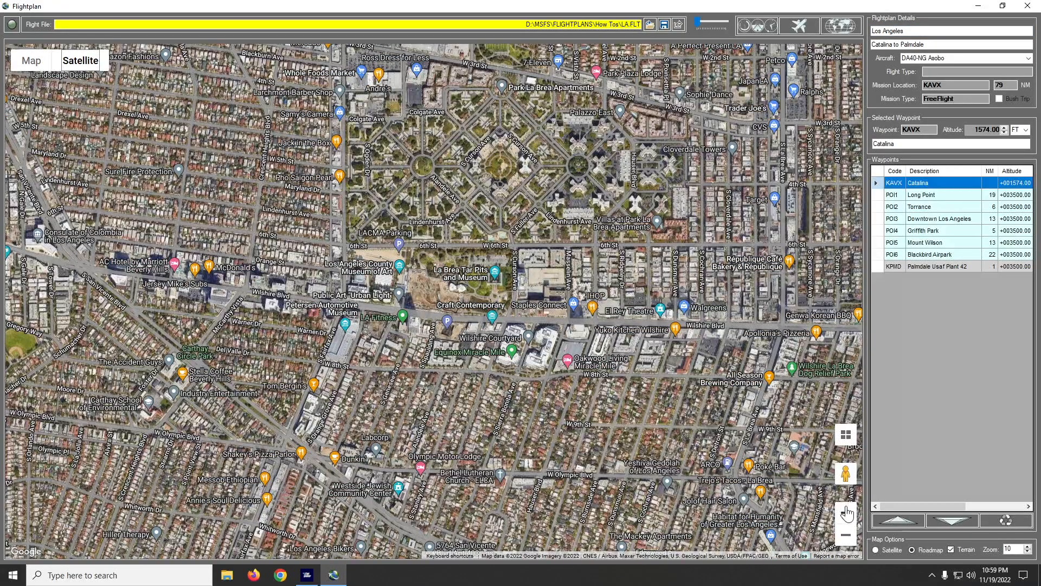
click(846, 512)
click(847, 513)
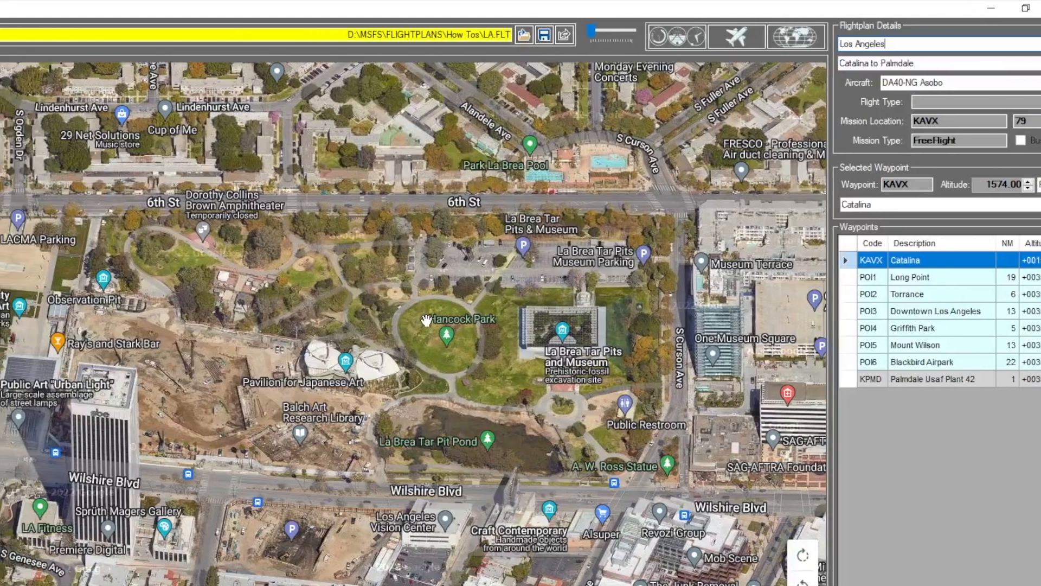
Add a user waypoint in Hancock Park beside the La Brea Tar Pits, inserted after POI2 Torrance.
click(386, 317)
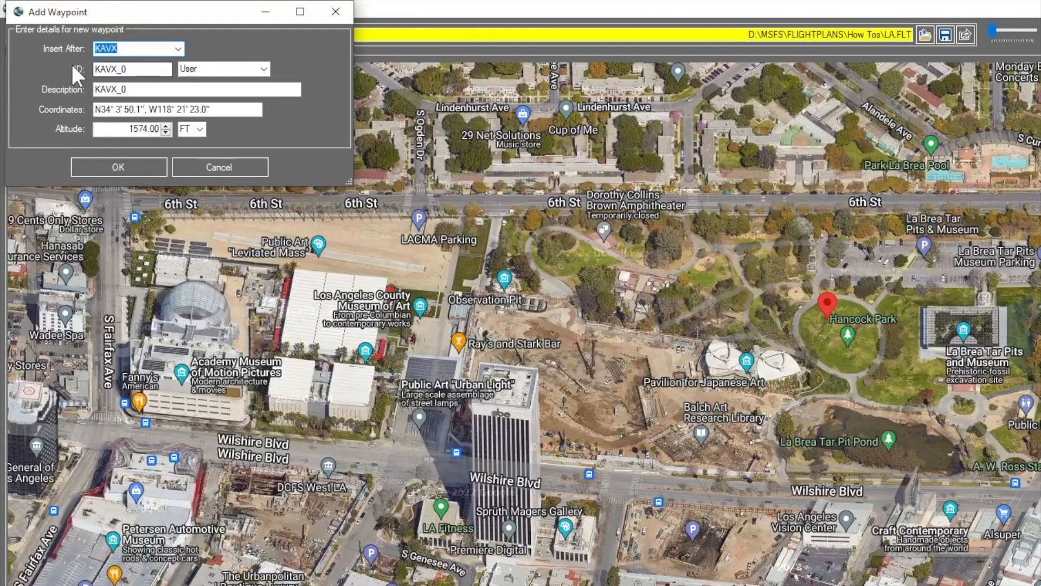
key(Tab)
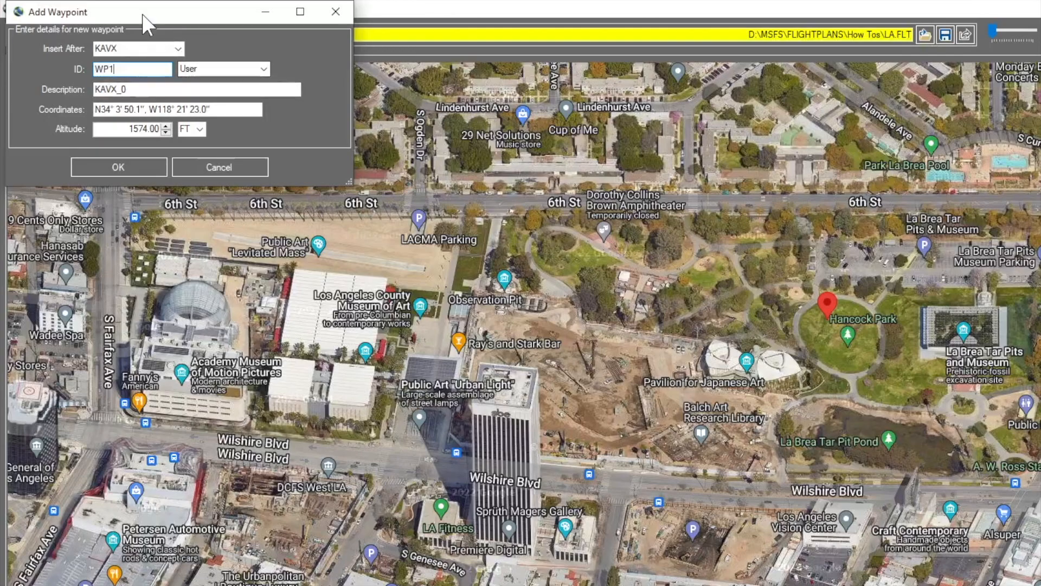
click(178, 48)
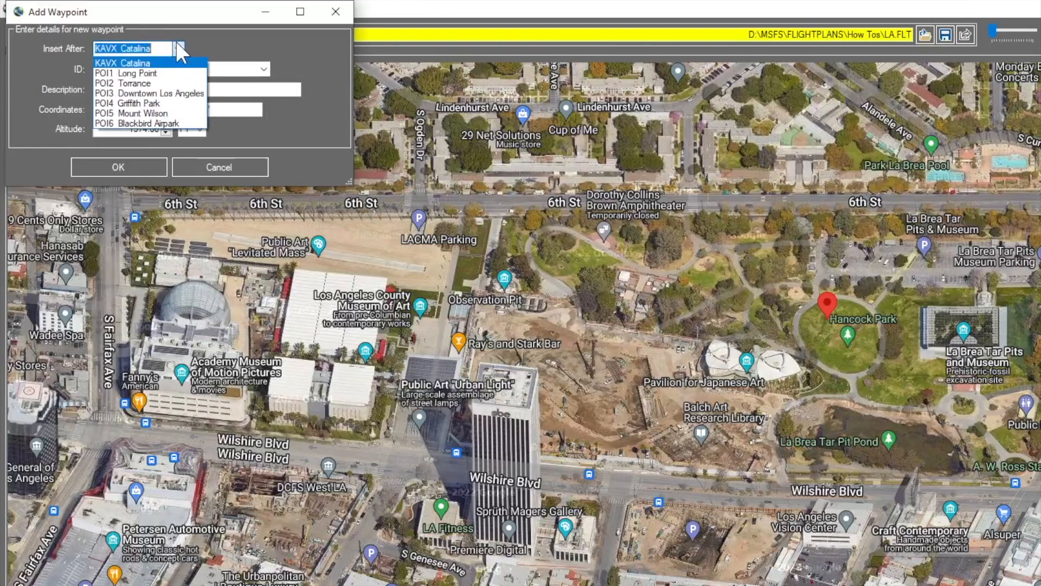
click(162, 83)
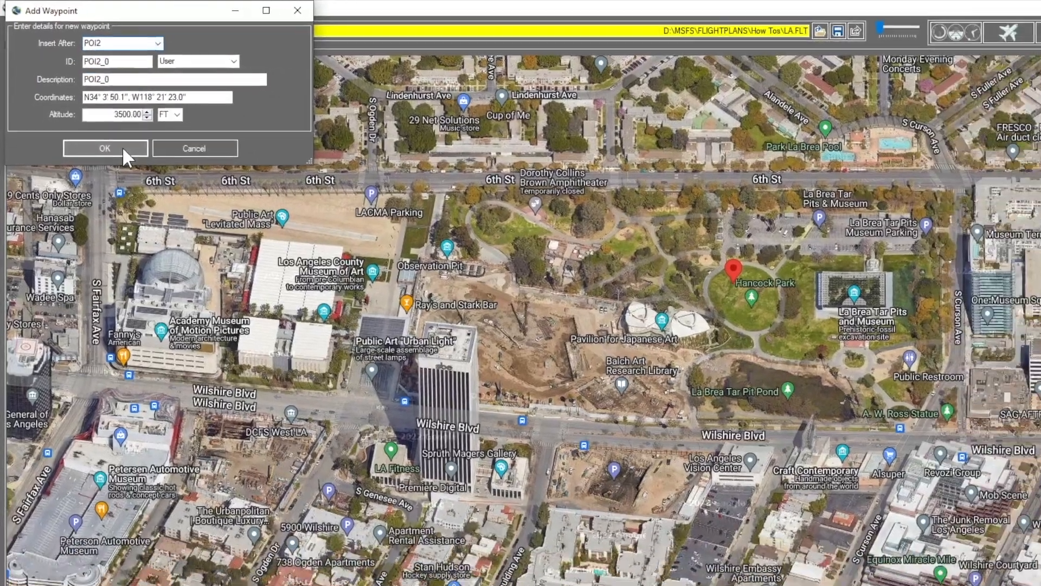
click(122, 161)
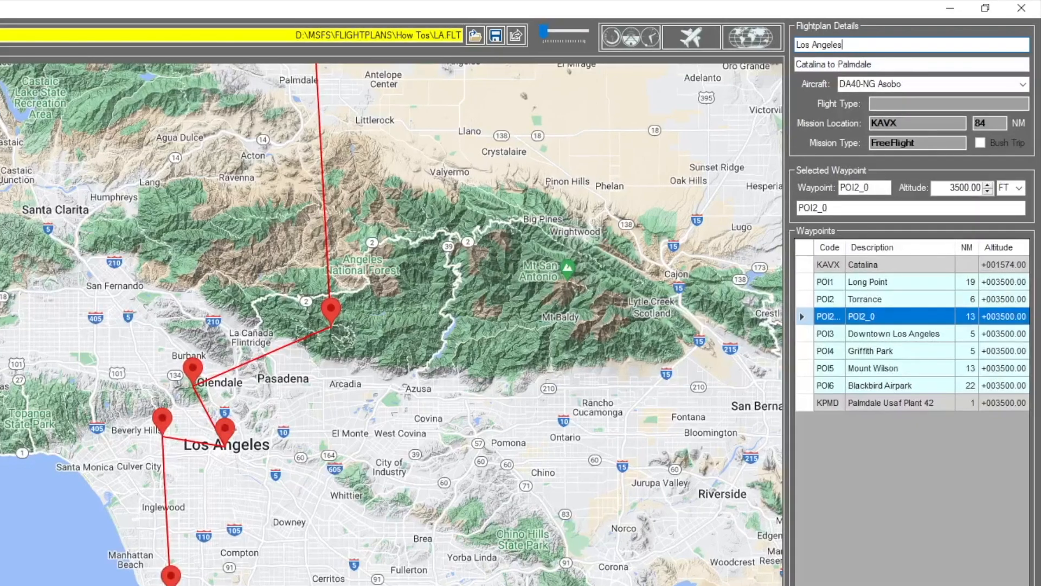
Examine the rerouted legs around the new La Brea waypoint and downtown Los Angeles on the map.
scroll(162, 421, up, 3)
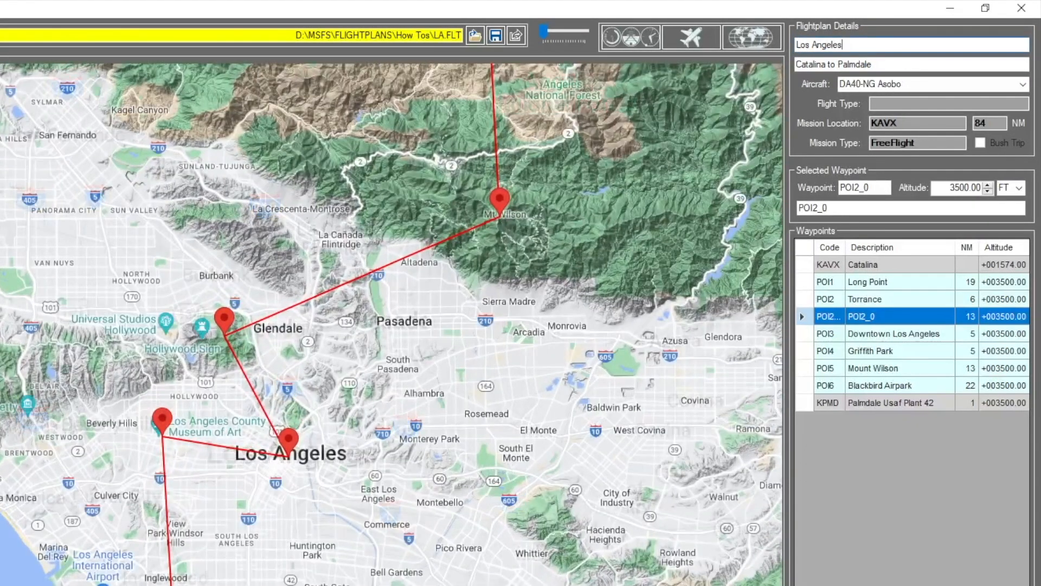
scroll(163, 420, up, 1)
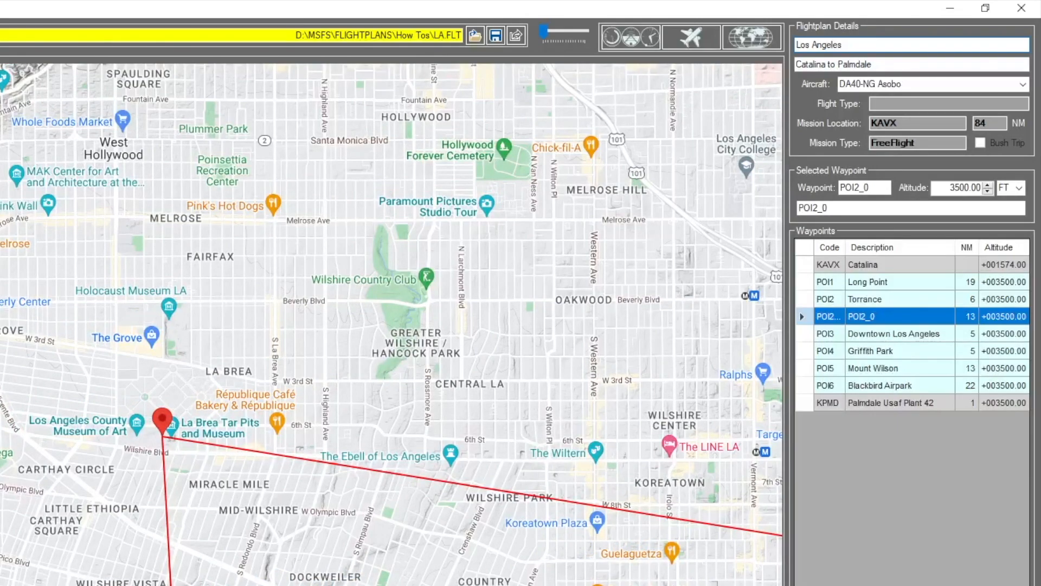
scroll(163, 420, down, 1)
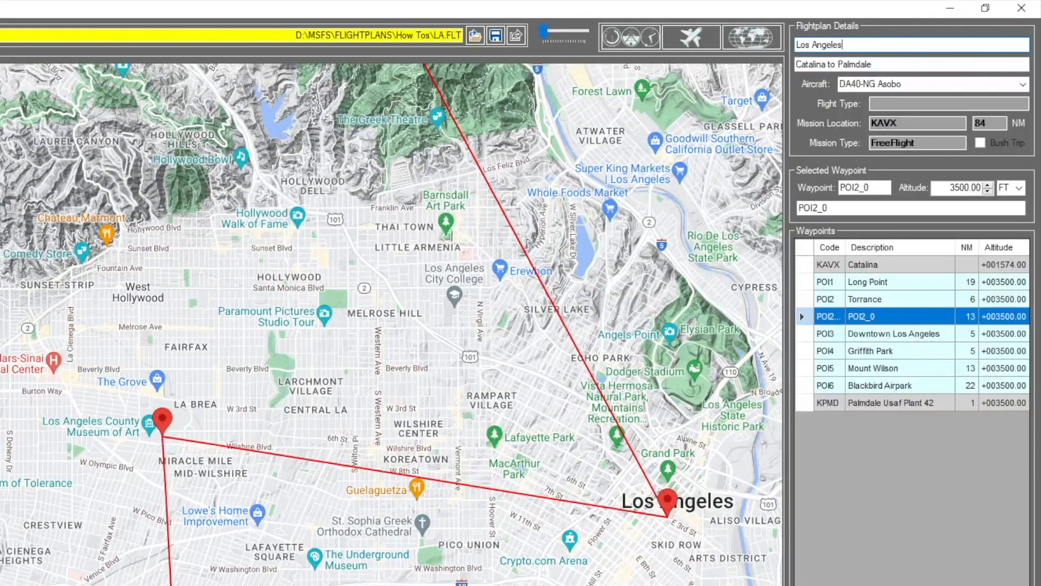
drag(616, 515, 601, 478)
drag(567, 423, 649, 45)
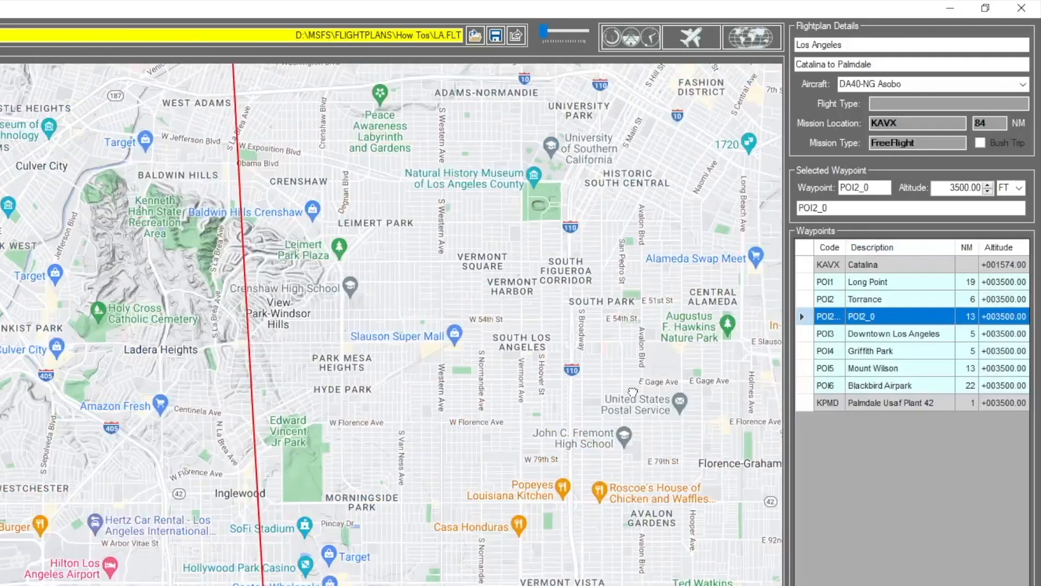
drag(633, 392, 575, 583)
mouse_move(675, 312)
mouse_down()
mouse_move(657, 307)
mouse_move(451, 430)
mouse_move(481, 560)
mouse_move(555, 568)
mouse_move(571, 585)
mouse_up()
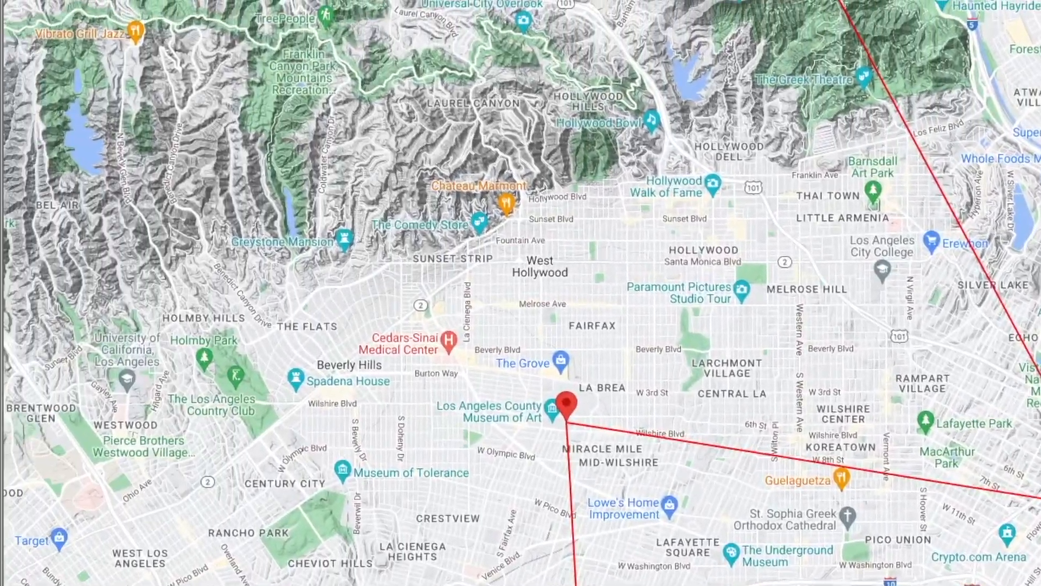
View Greystone Mansion in Street View, look around its courtyard, and return to the map.
drag(1019, 564, 137, 191)
drag(338, 246, 328, 249)
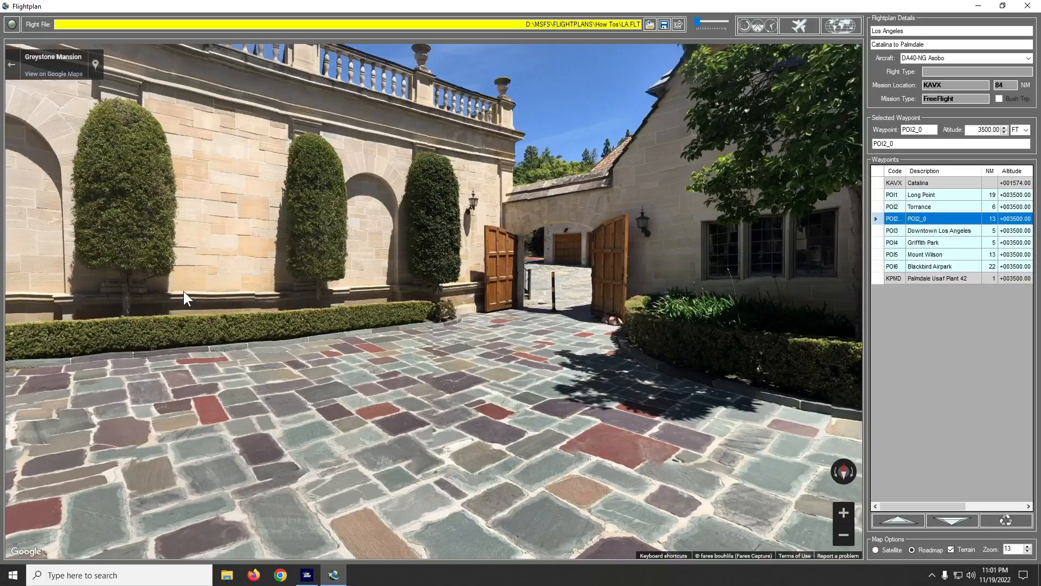
drag(183, 291, 291, 340)
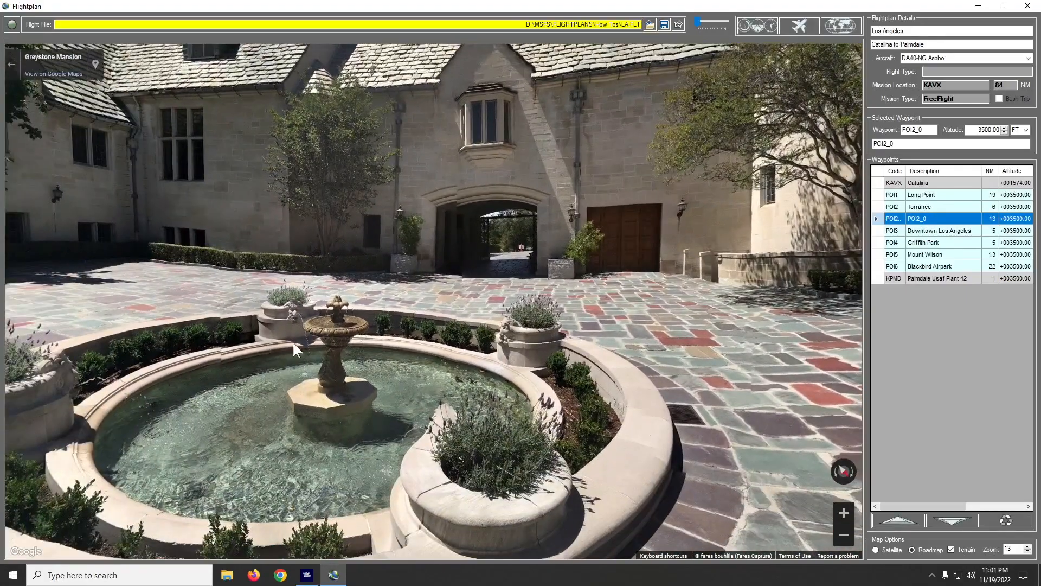
click(11, 69)
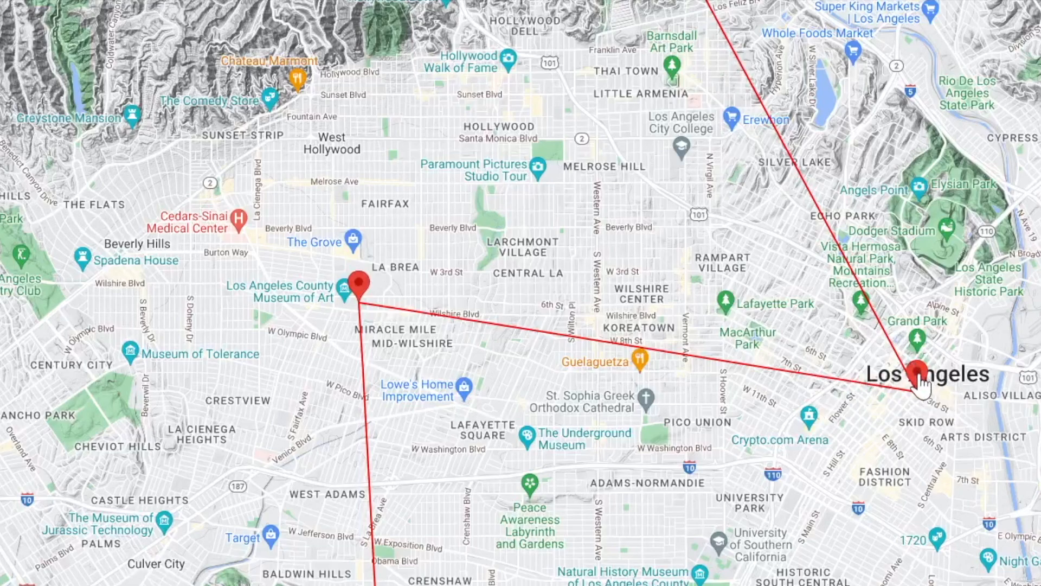
Move the Downtown Los Angeles waypoint to Greystone Mansion, confirm the move, and set its description to "GREYSTONE MANSION".
drag(917, 374, 54, 34)
drag(156, 94, 305, 209)
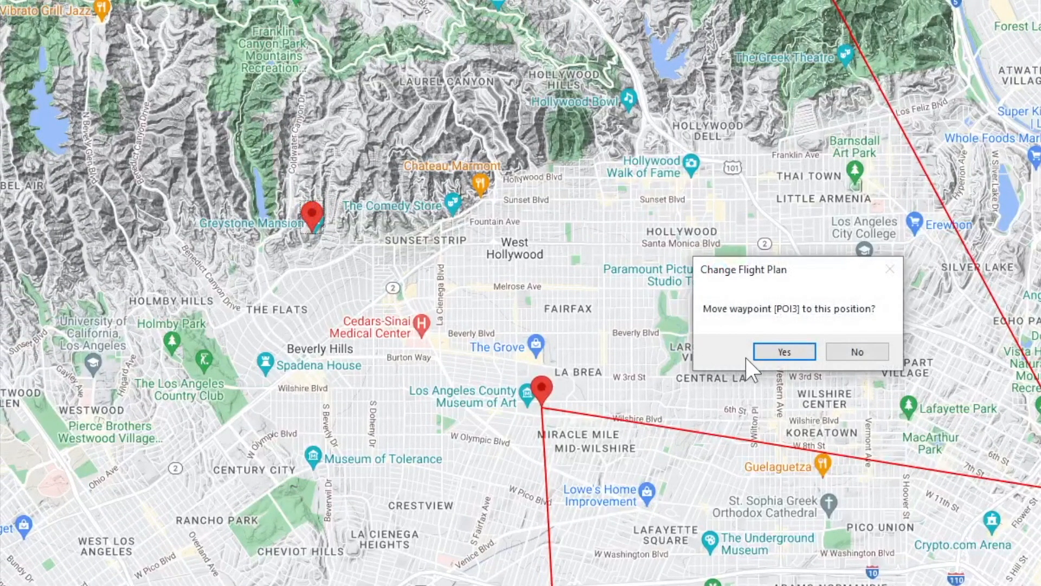
click(781, 352)
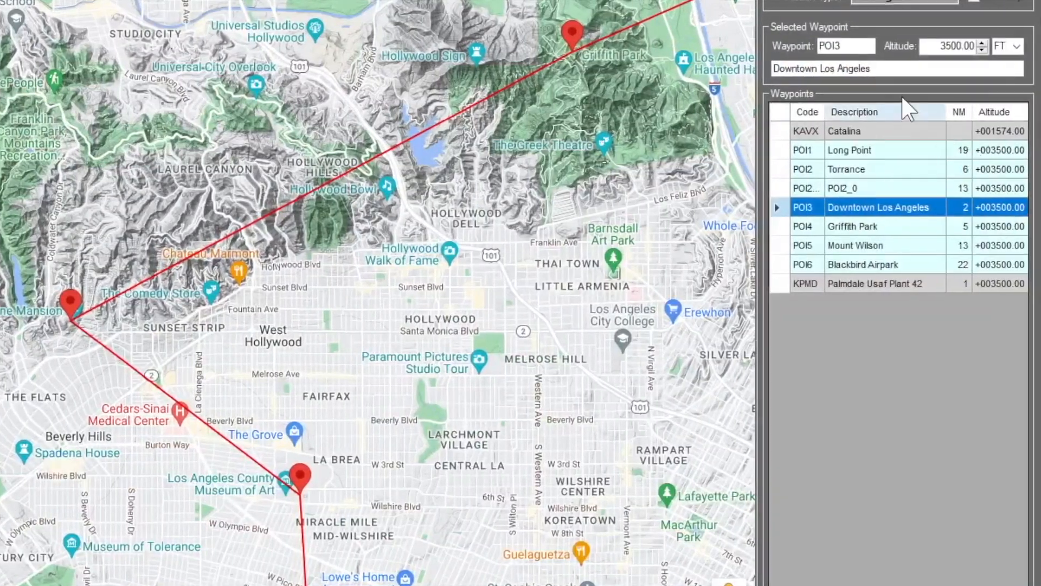
triple_click(898, 69)
text(GREYSTONE MANSION)
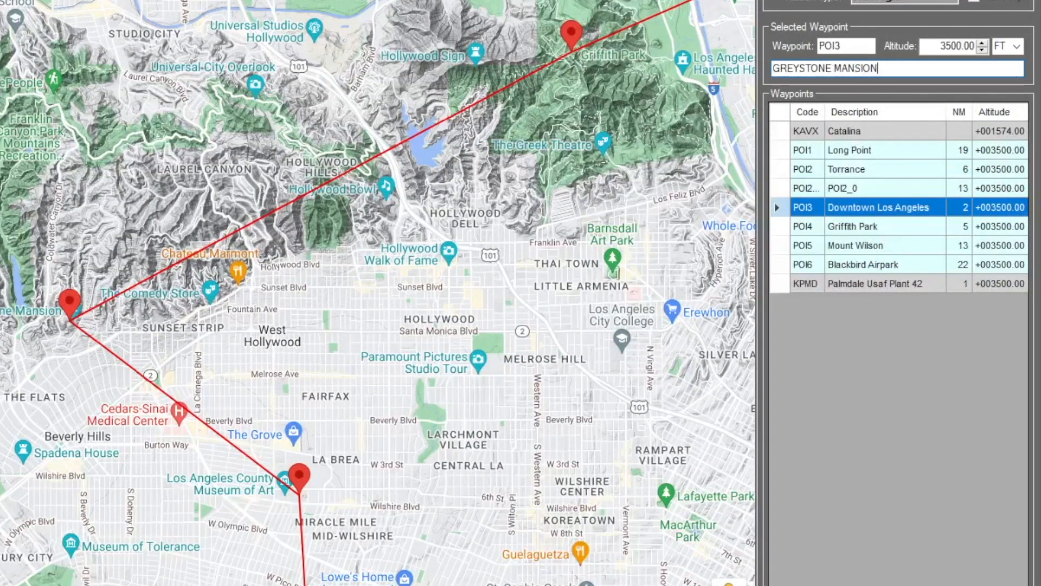
Add a user waypoint at the Hollywood Bowl, inserted after POI3 Greystone Mansion.
drag(659, 434, 401, 579)
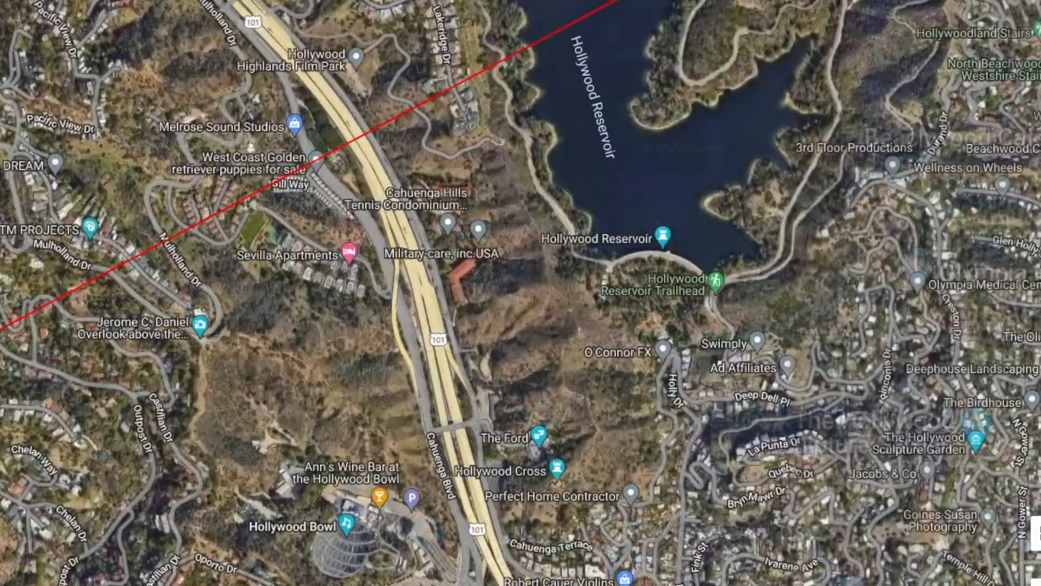
click(352, 537)
text(HO)
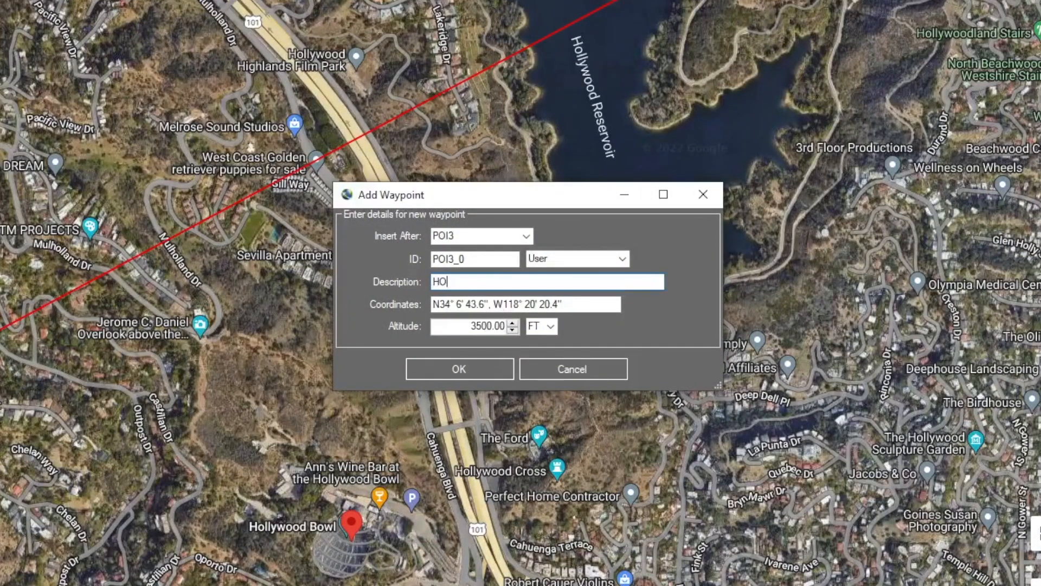
click(477, 236)
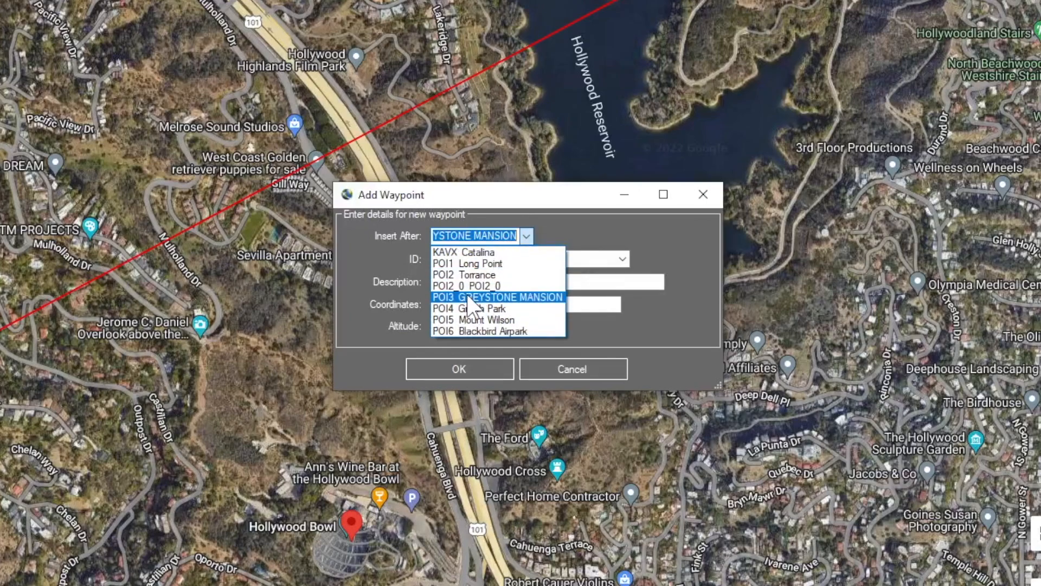
click(472, 297)
click(453, 373)
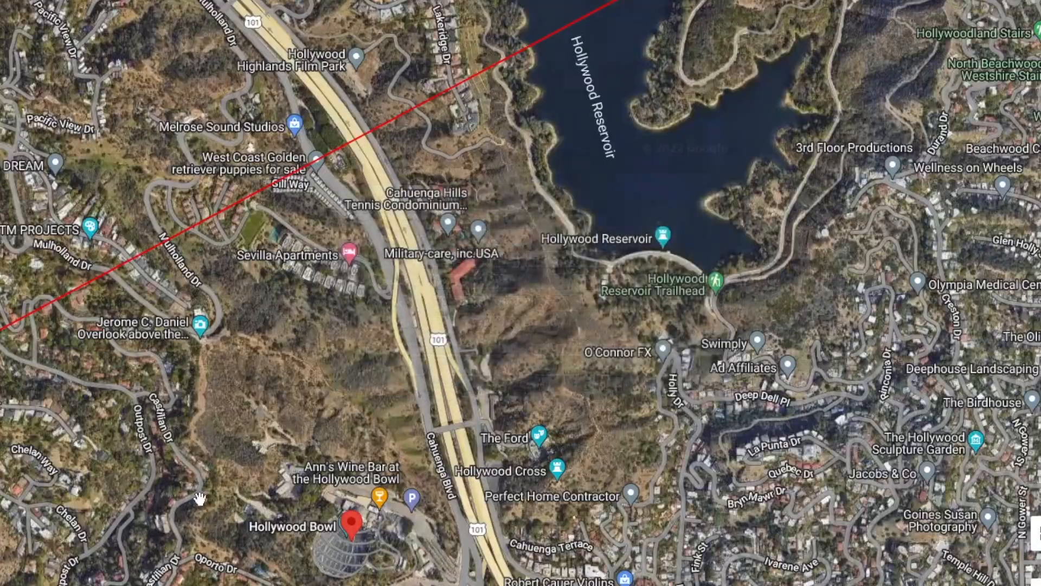
Move the Greystone Mansion waypoint one place earlier in the route, ahead of the La Brea waypoint POI2_0.
scroll(375, 295, down, 3)
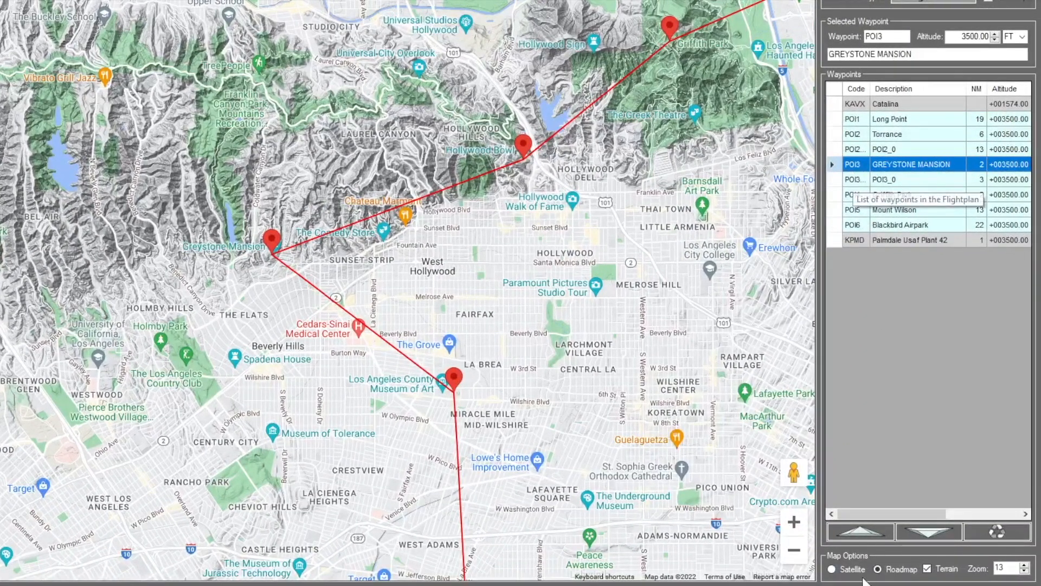
click(878, 528)
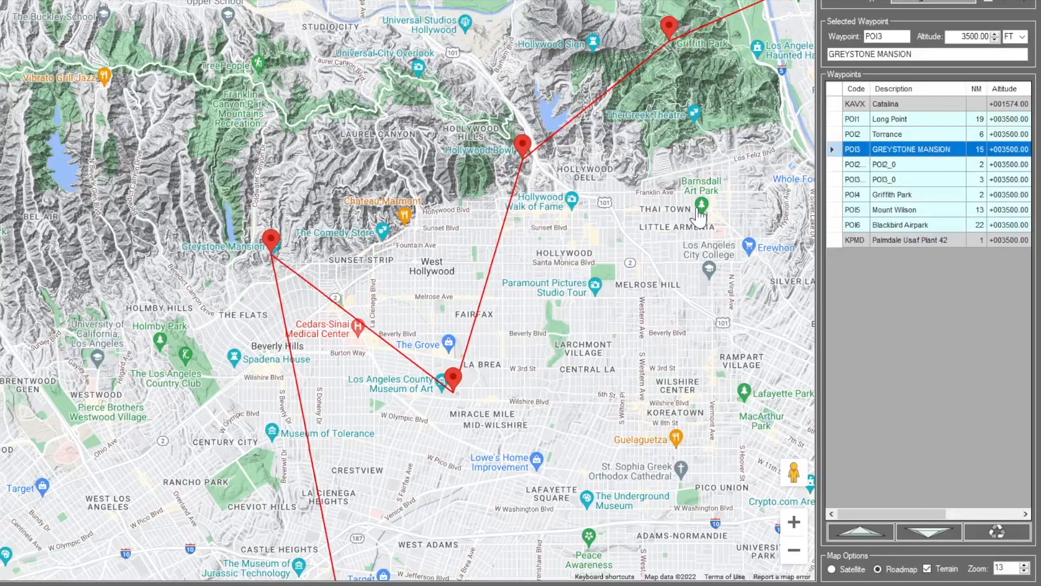
drag(644, 355, 475, 457)
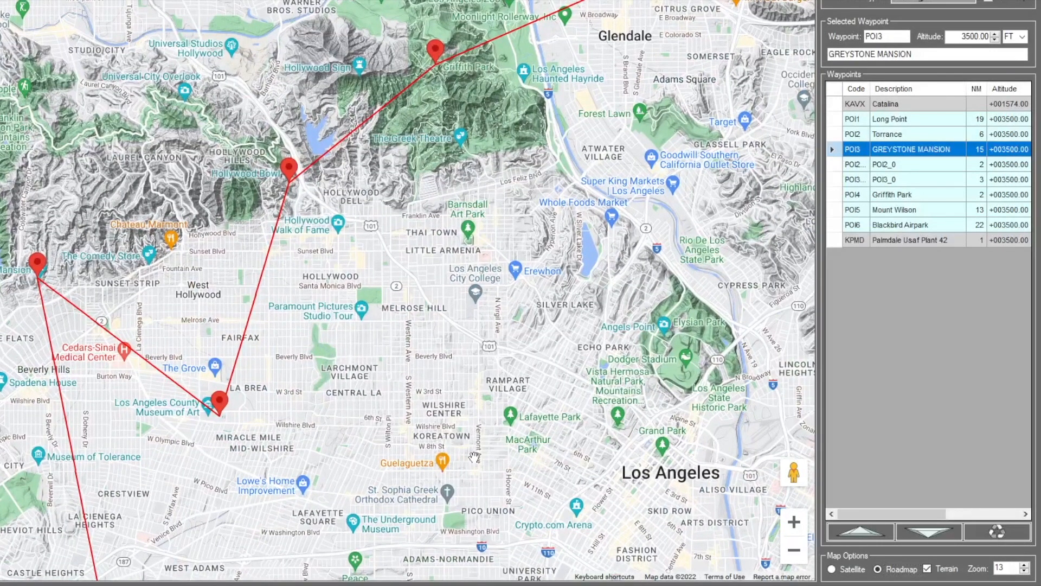
Move the KAVX Catalina waypoint to the runway 04 threshold, confirm moving the airport point, and place the aircraft there in Flight Simulator.
click(866, 105)
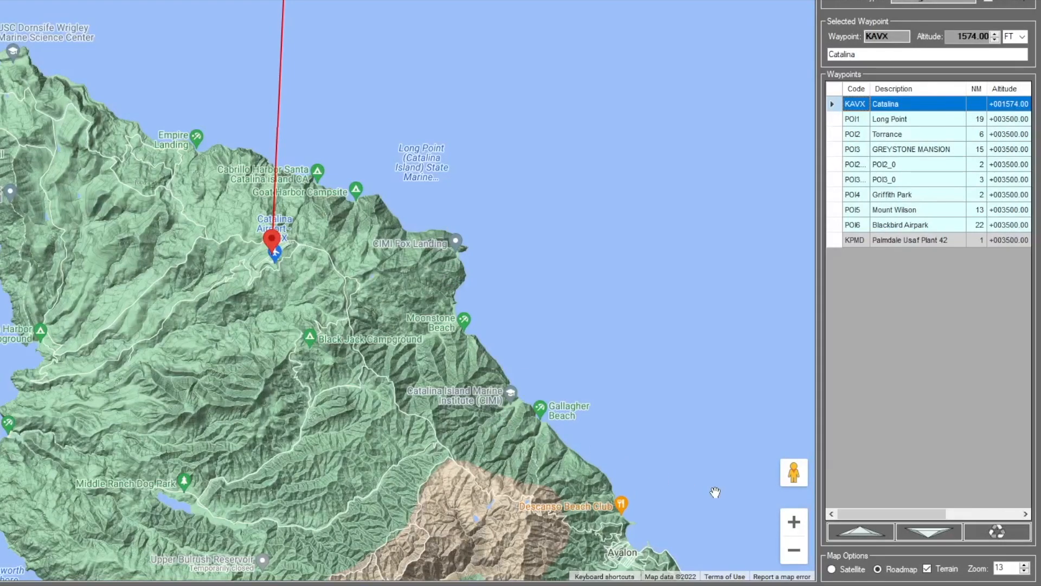
click(800, 529)
click(799, 529)
click(795, 524)
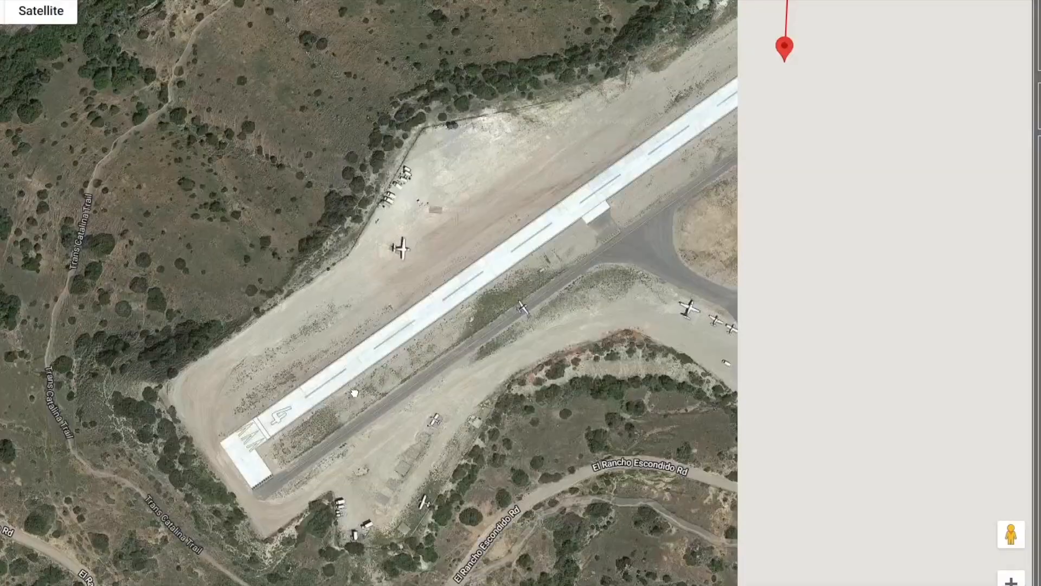
mouse_move(708, 48)
mouse_down()
mouse_move(709, 36)
mouse_move(293, 285)
mouse_move(169, 423)
mouse_up()
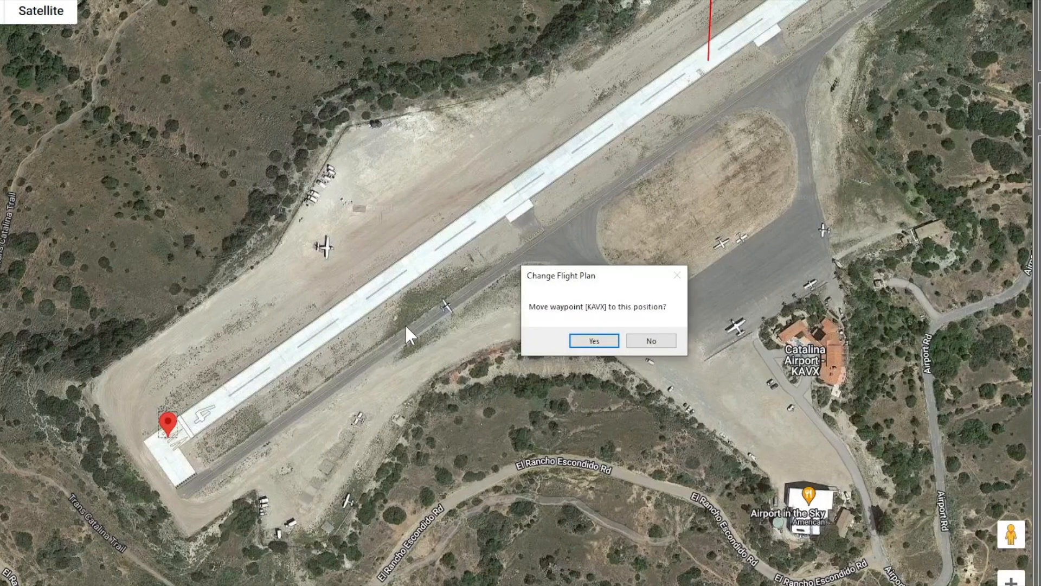
click(596, 343)
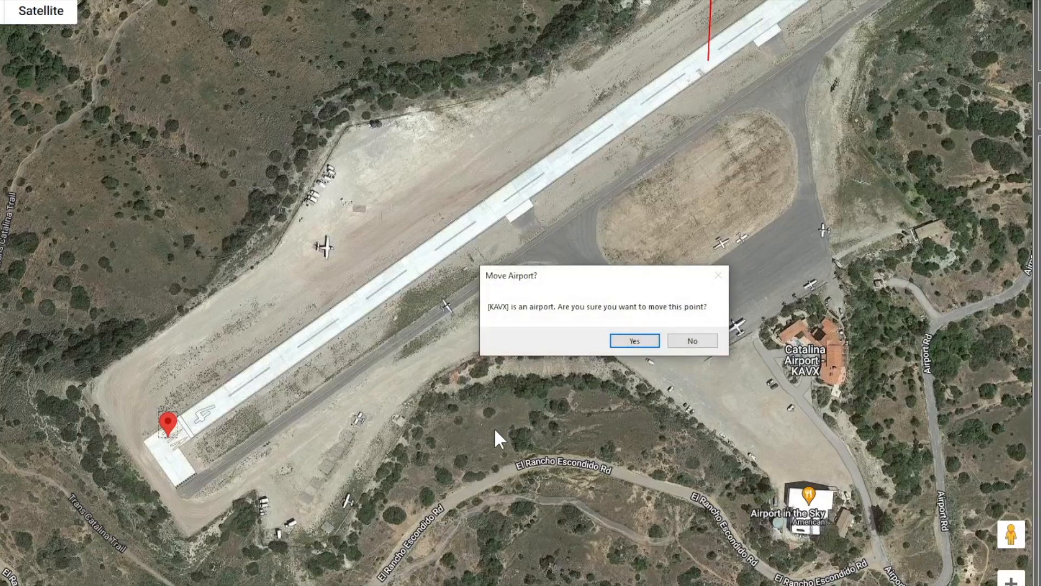
click(636, 342)
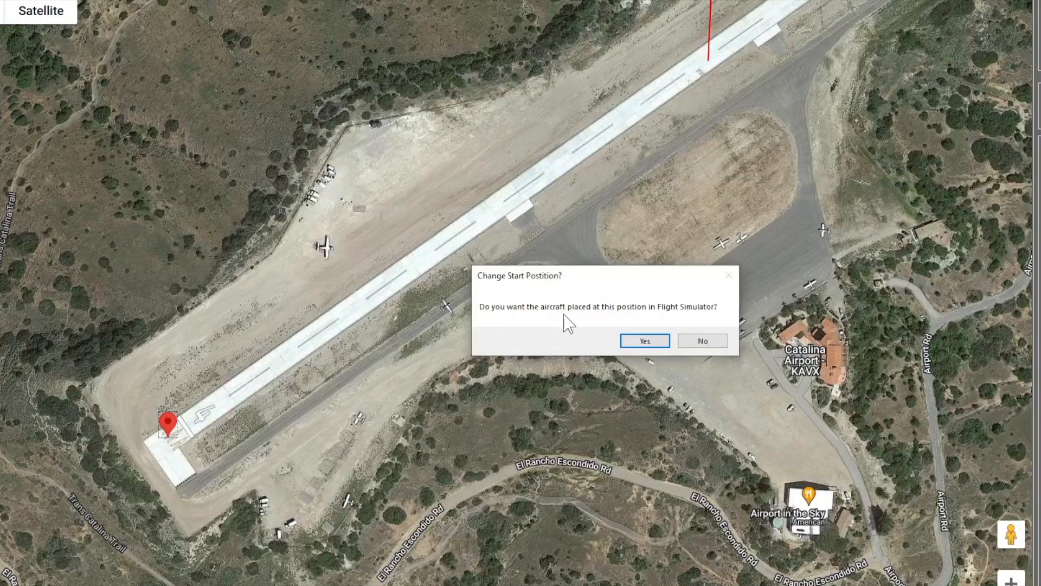
click(645, 340)
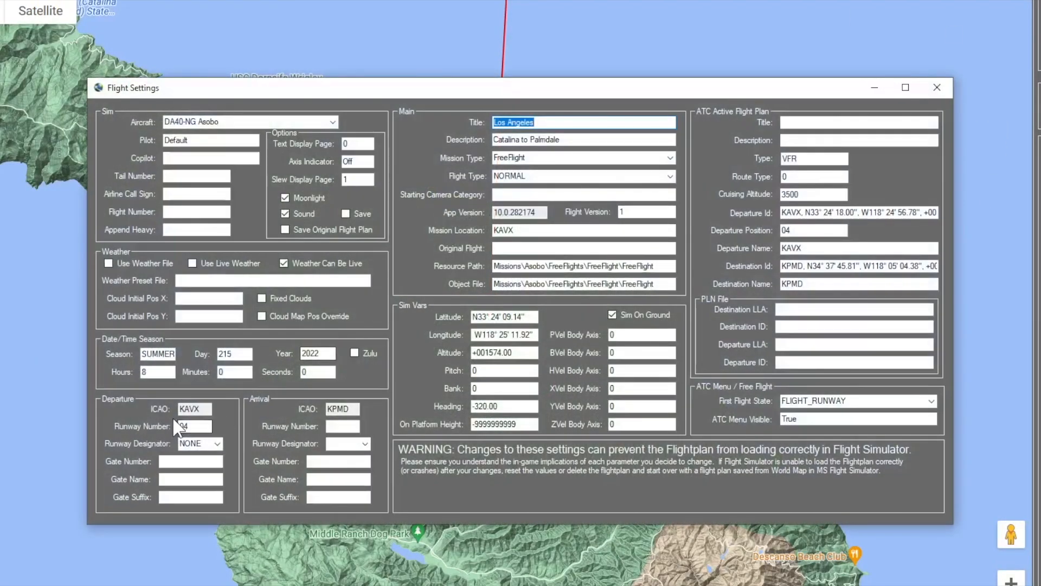
Review the departure runway number and the first flight state in the flight settings, then close them.
click(199, 427)
double_click(198, 426)
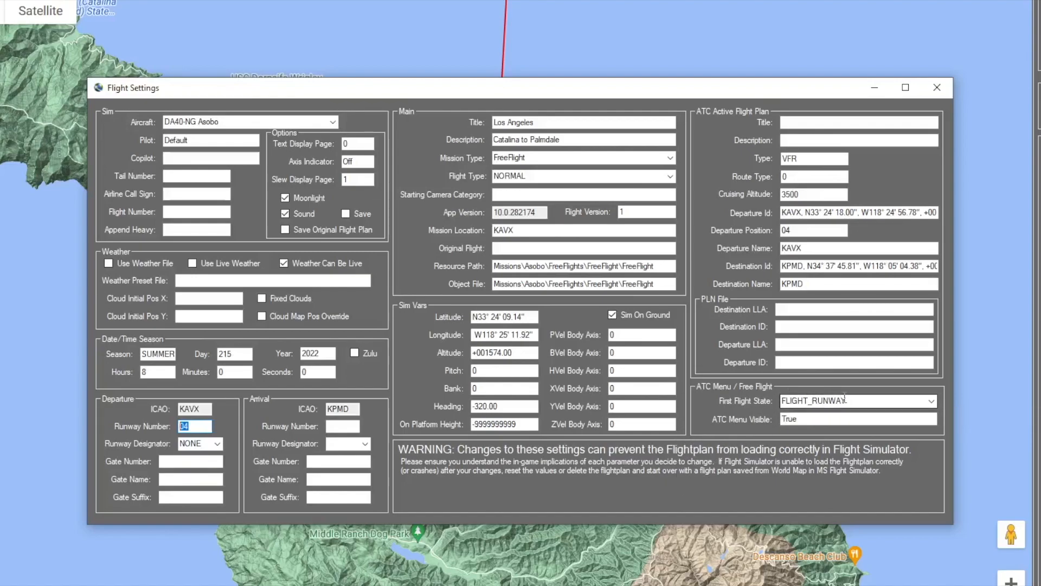
click(870, 400)
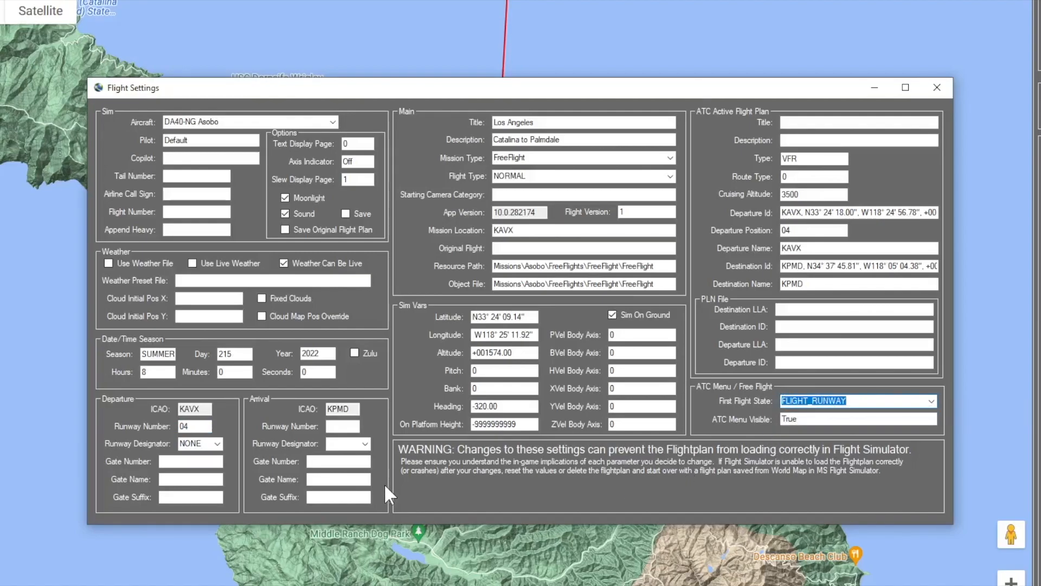
click(185, 427)
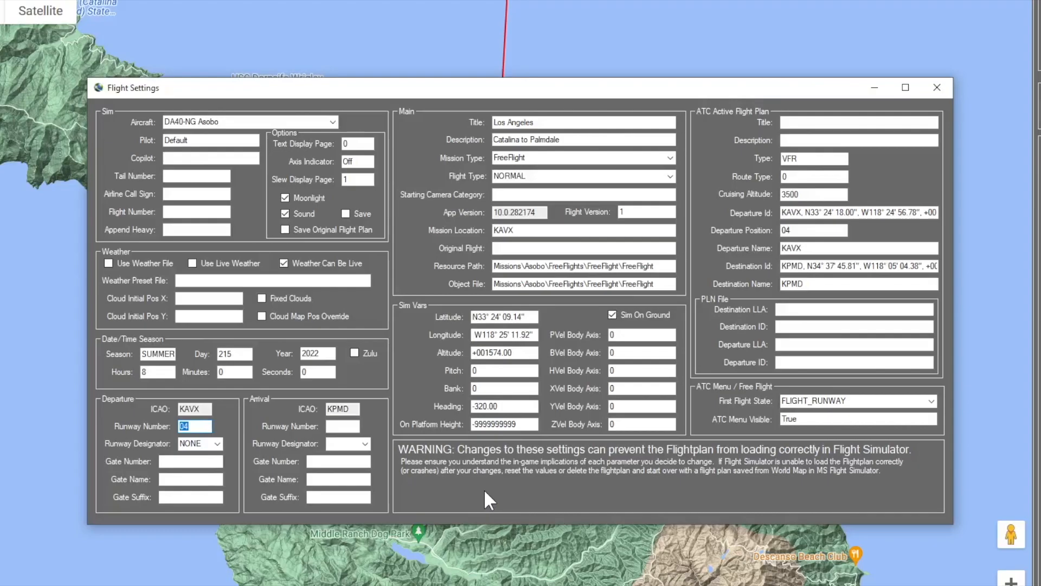
click(935, 87)
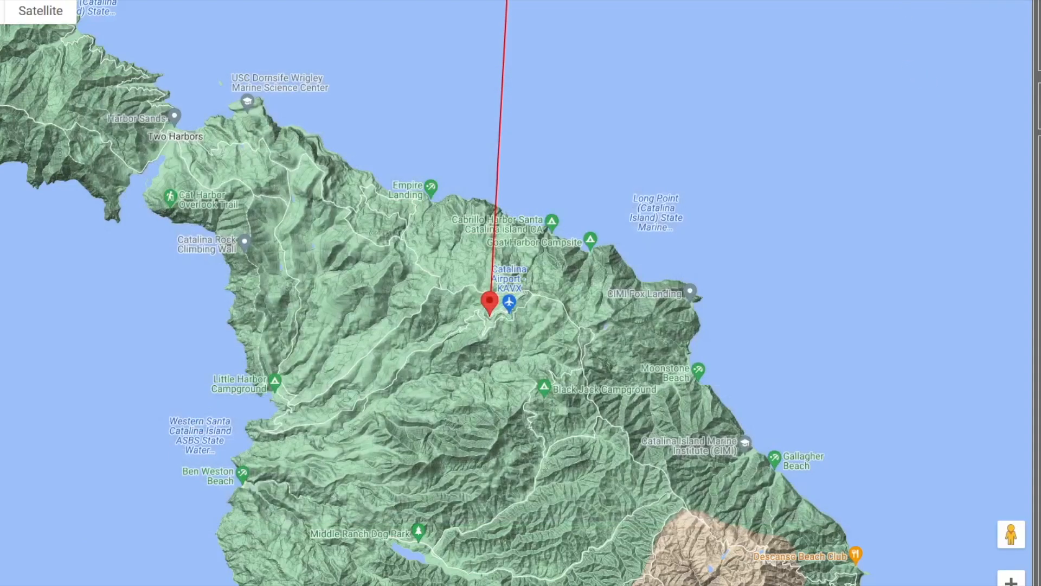
Open the aircraft settings, check the fuel tank levels, and close both windows.
click(1011, 31)
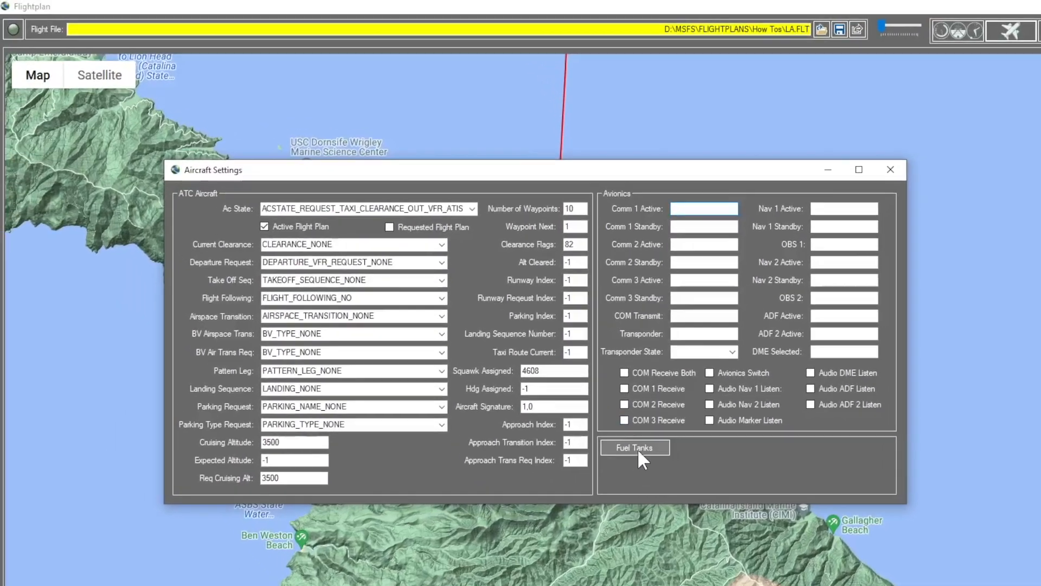
click(637, 448)
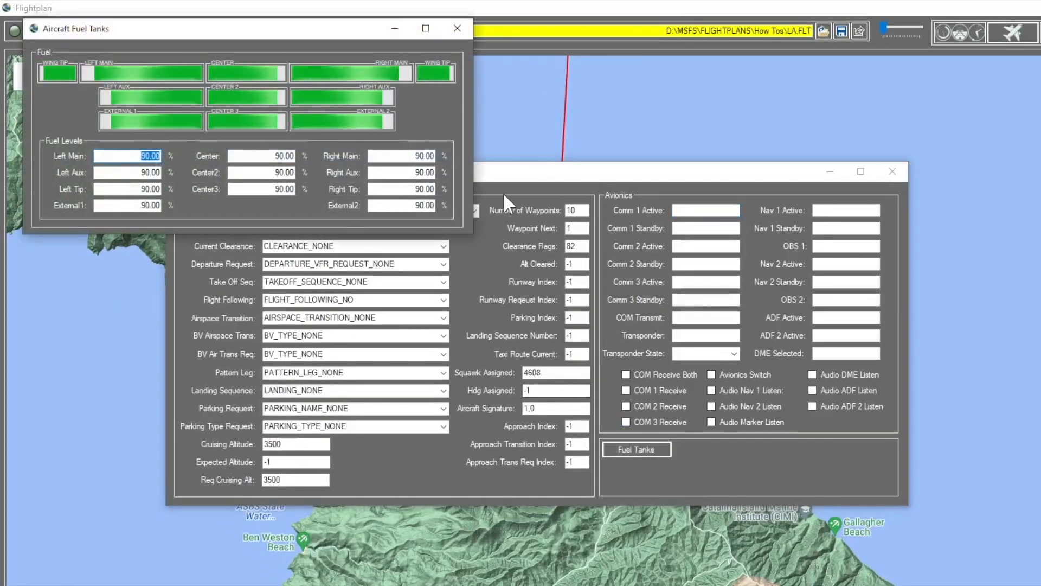
click(458, 28)
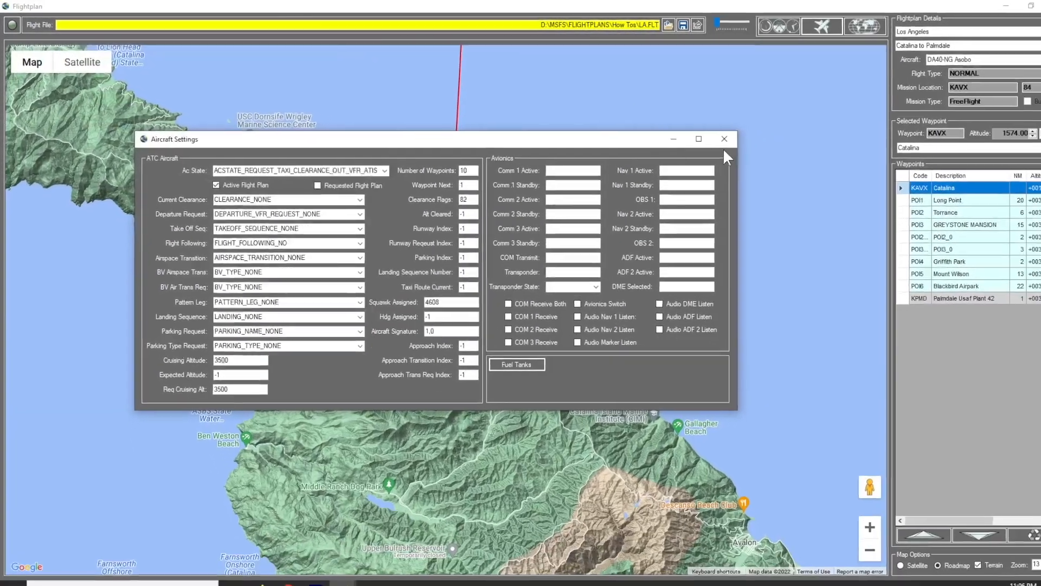
click(840, 161)
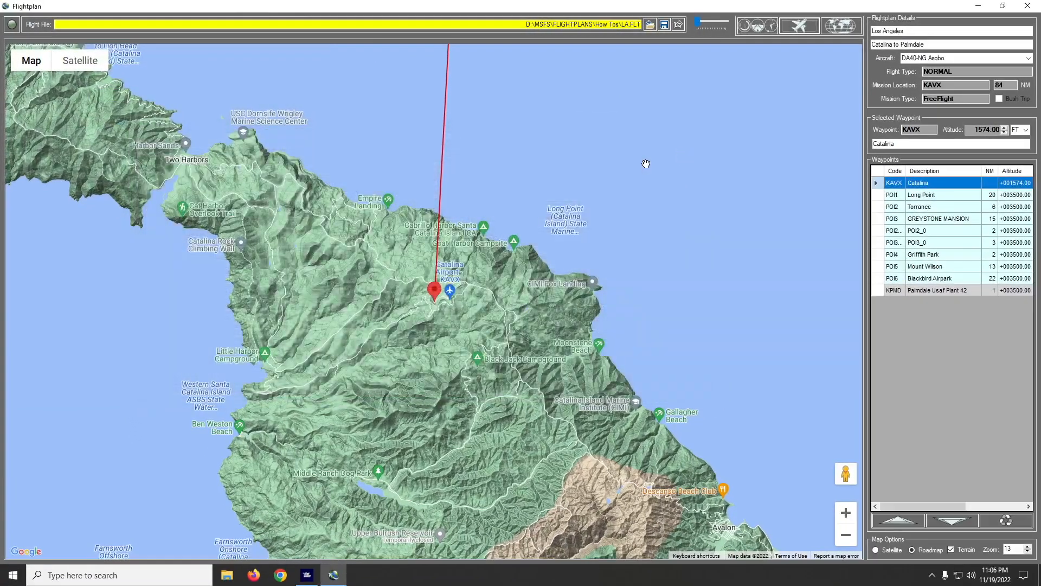
Save the flight plan as LA.FLT, replacing the existing file.
click(664, 25)
click(502, 450)
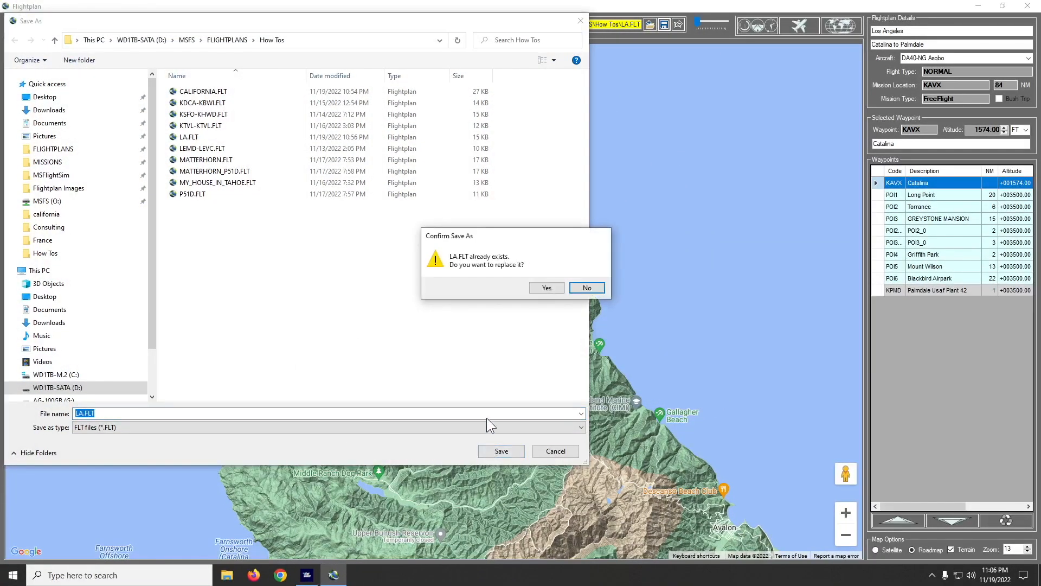
click(545, 289)
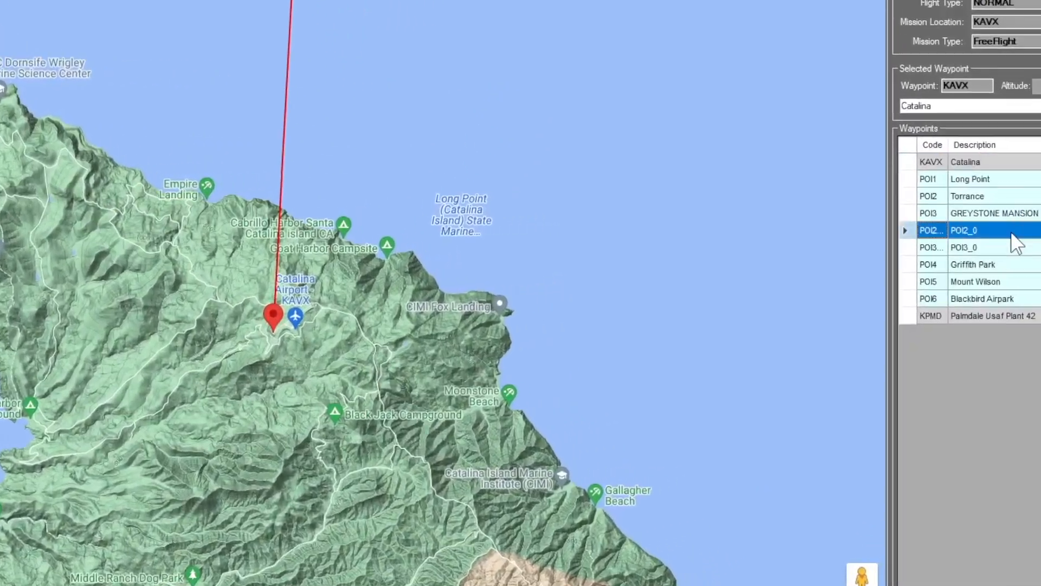
Set the description of waypoint POI2_0 to "LA BREA".
click(846, 233)
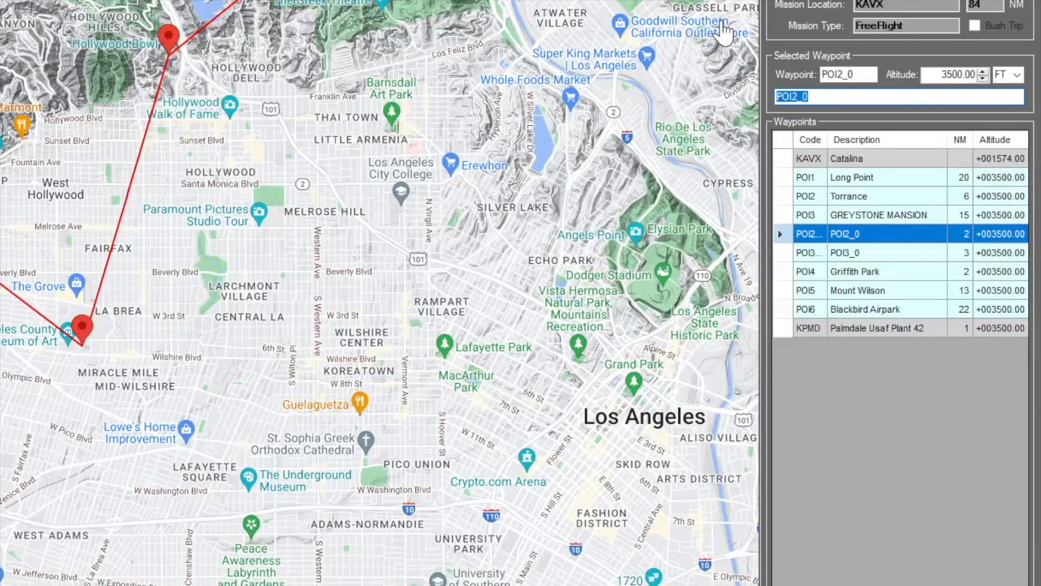
text(LA BREA)
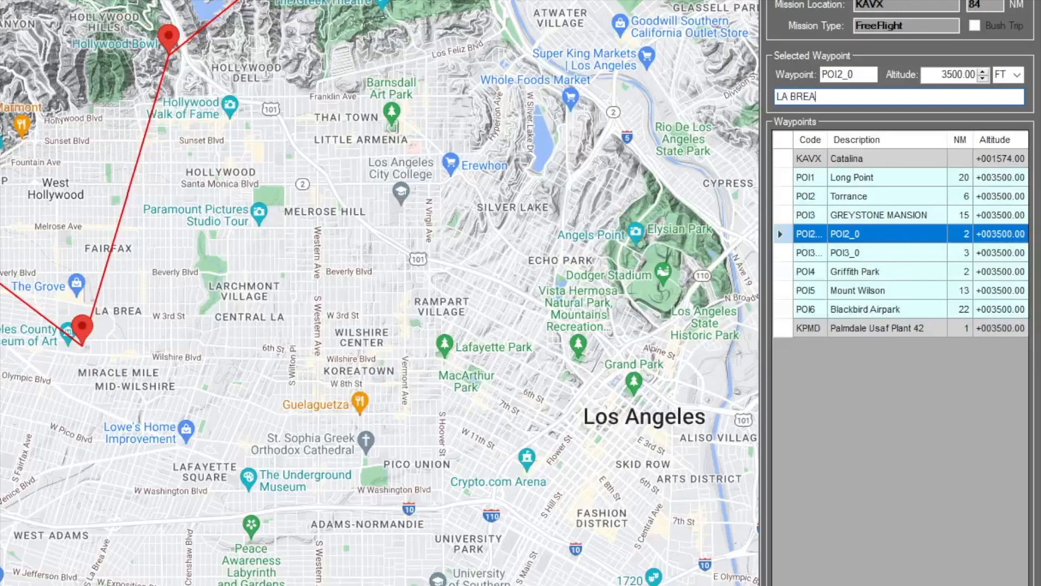
key(Return)
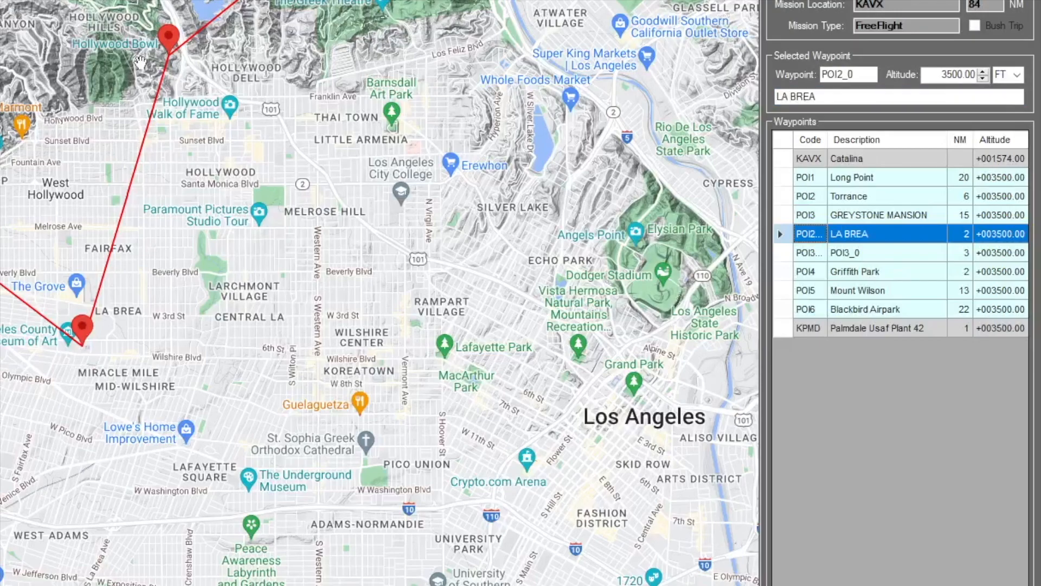
Set the description of waypoint POI3_0 to "HOLLYWOOD BOWL" and widen the Code column of the waypoint list.
click(900, 254)
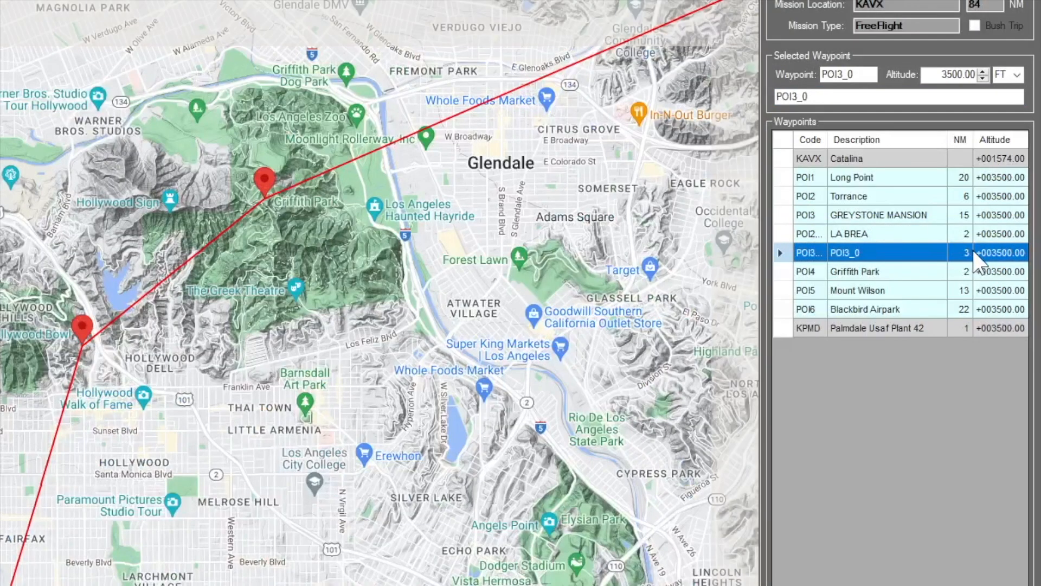
double_click(821, 95)
text(HOLLYWOOD BOWL)
key(Return)
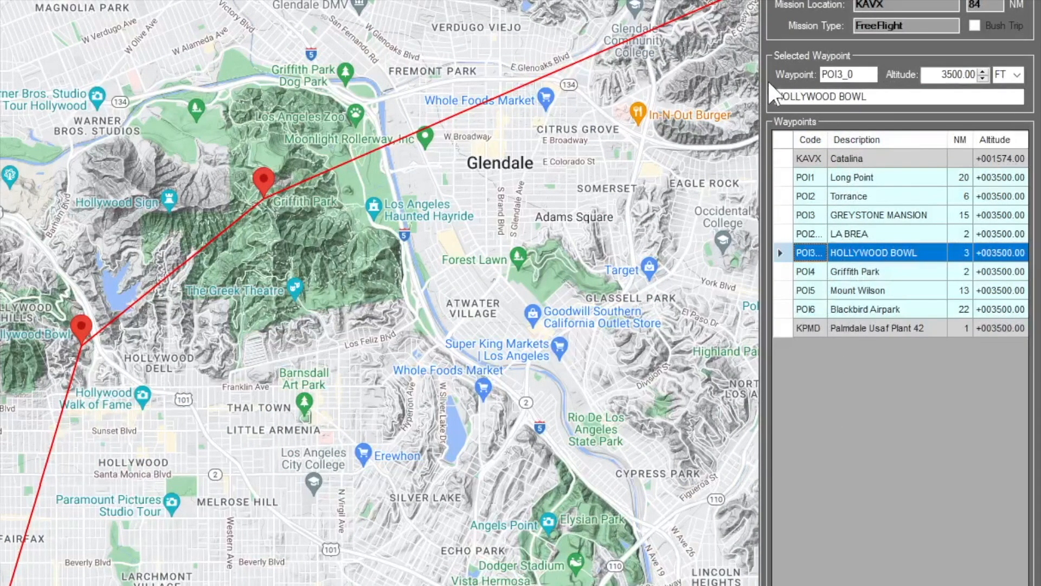
double_click(862, 75)
drag(828, 138, 840, 139)
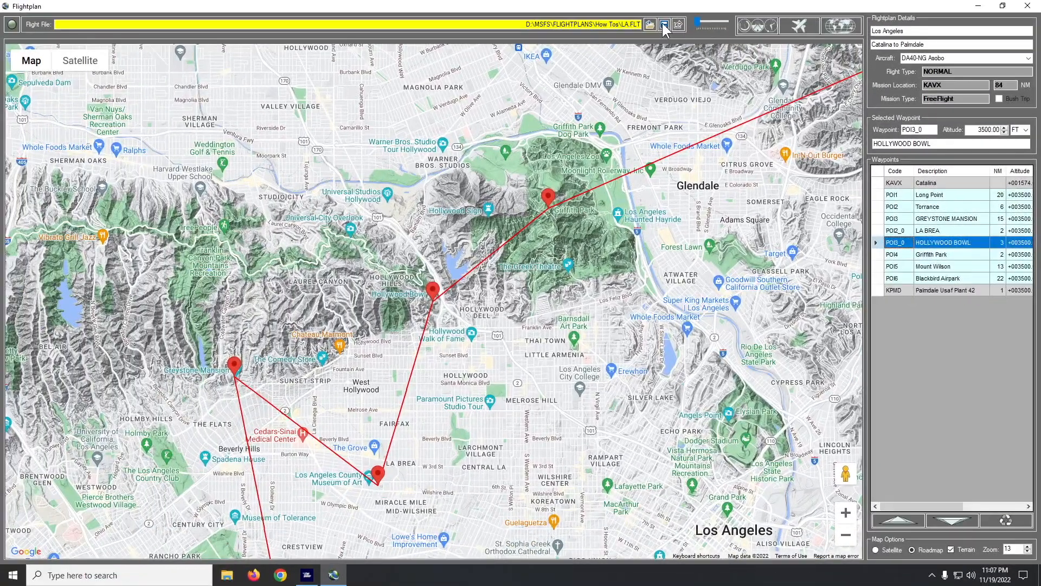
Save the renamed waypoints to LA.FLT, overwriting the existing file.
click(664, 24)
click(501, 451)
click(544, 289)
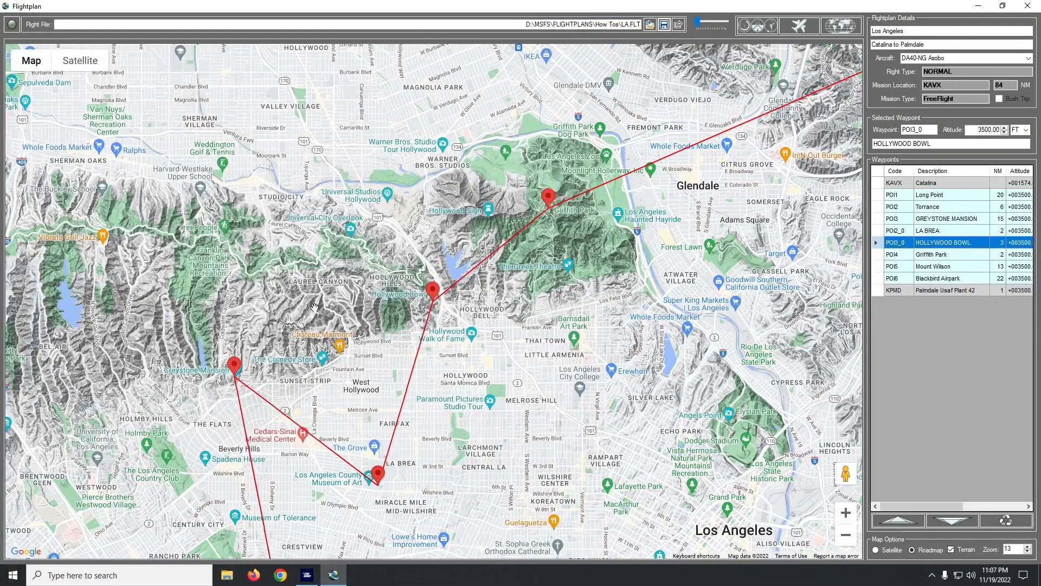
Switch to Microsoft Flight Simulator, load the Catalina-to-Palmdale plan in the World Map, and start the flight.
click(1005, 7)
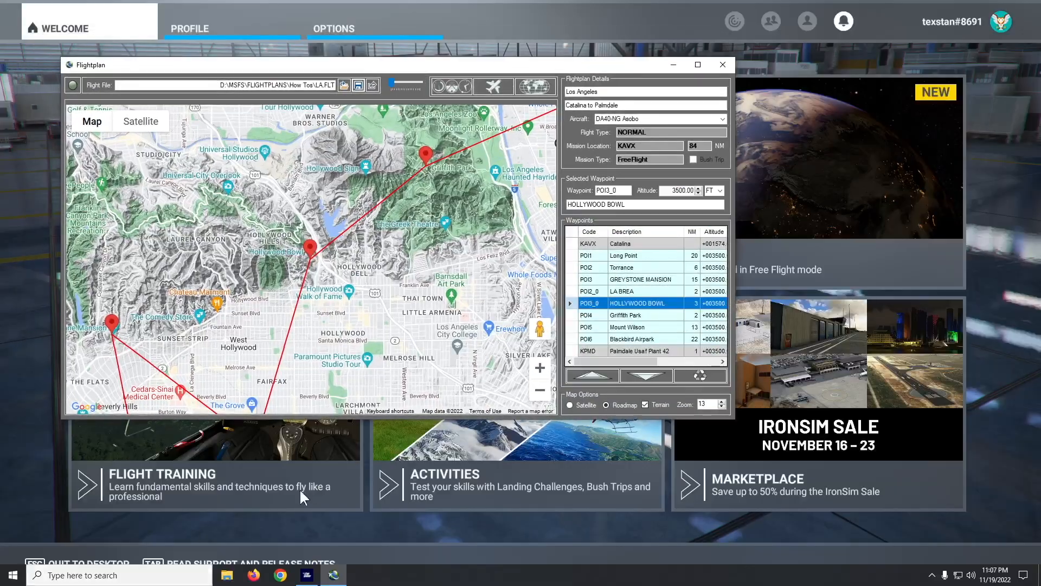
click(802, 209)
click(809, 205)
click(198, 564)
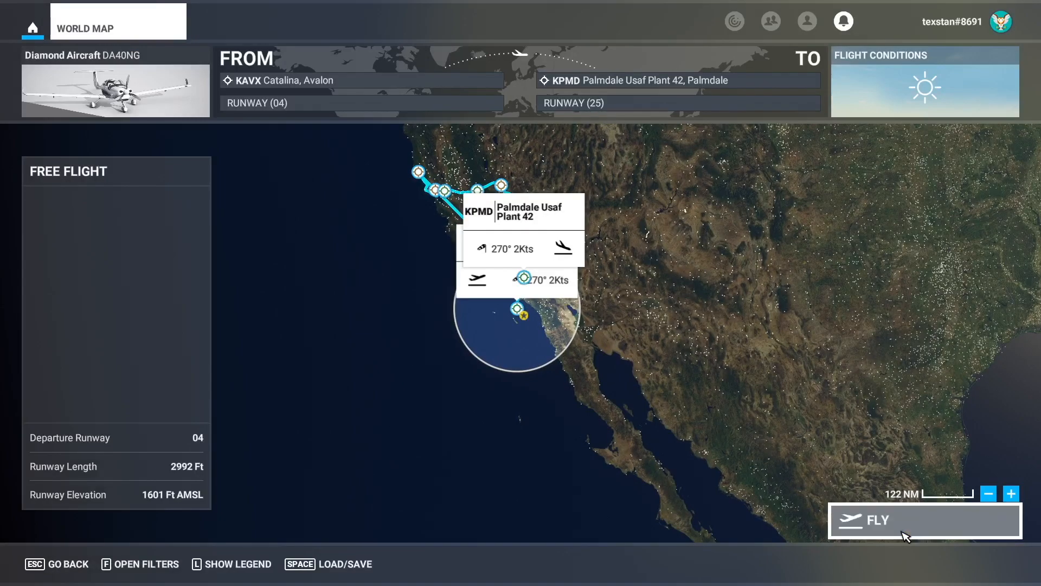
click(905, 536)
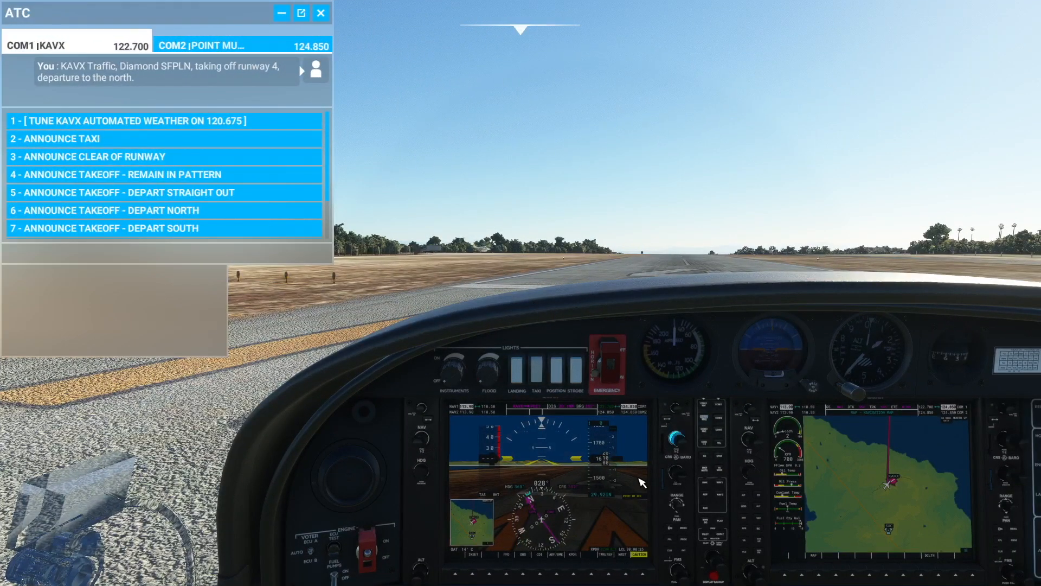
Look across the cockpit to the navigation map and examine the aircraft's position and route at KAVX.
drag(673, 477, 757, 463)
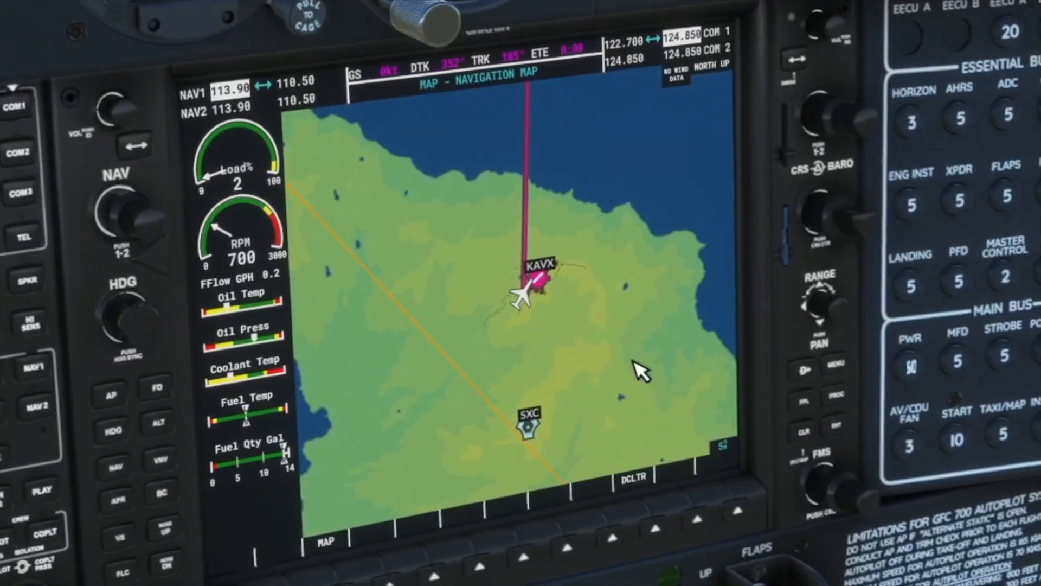
click(806, 400)
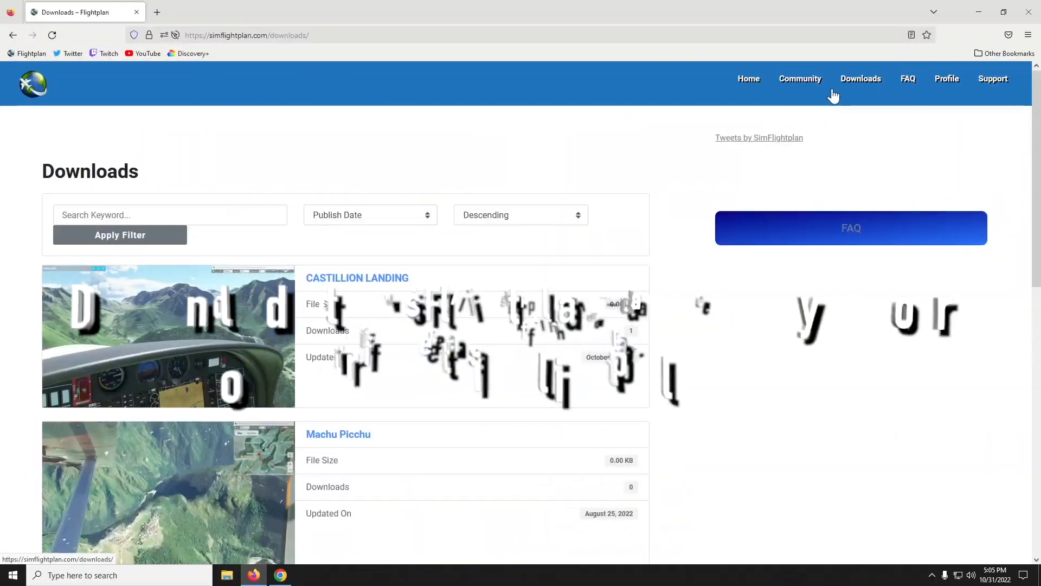
Browse the flight plan downloads on simflightplan.com and go to the second page of the list.
scroll(607, 278, down, 3)
scroll(606, 279, down, 10)
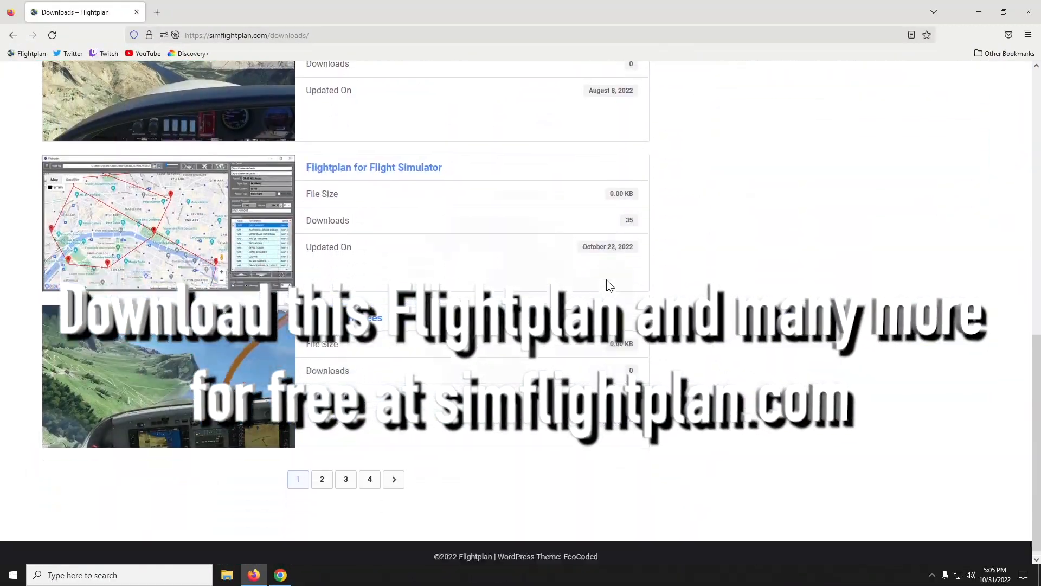
click(333, 472)
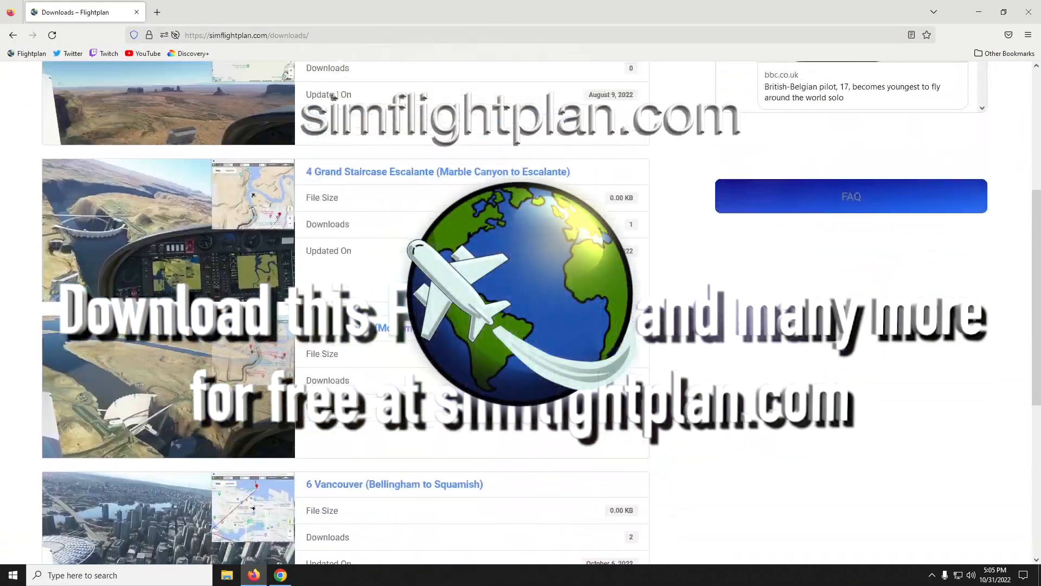